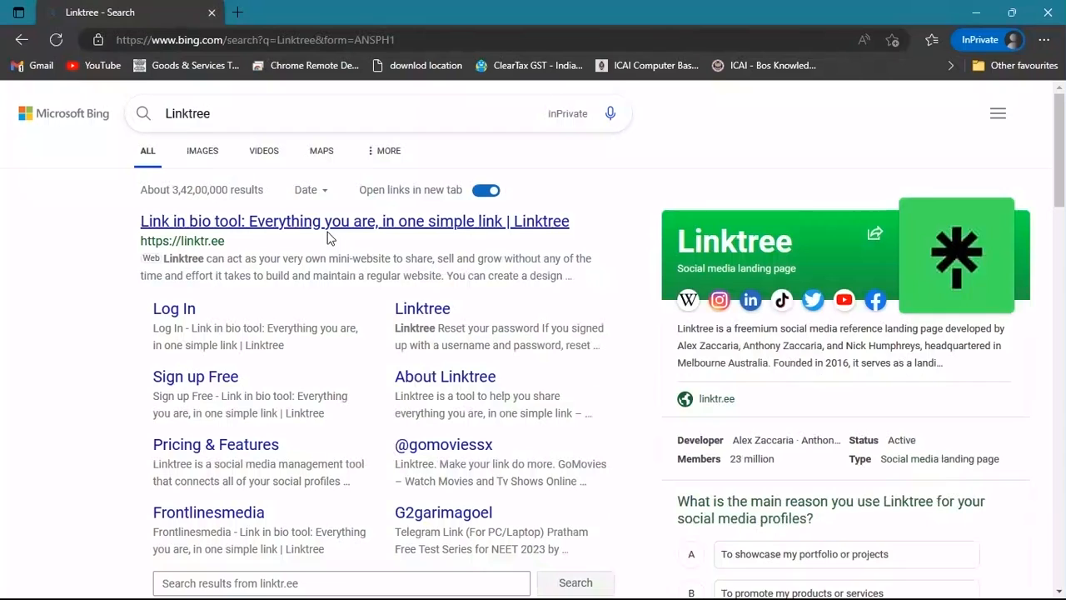
Step: Open the Linktree site from the search results and log in with the saved username and the account password
{"action": "left_click", "coordinate": [319, 223]}
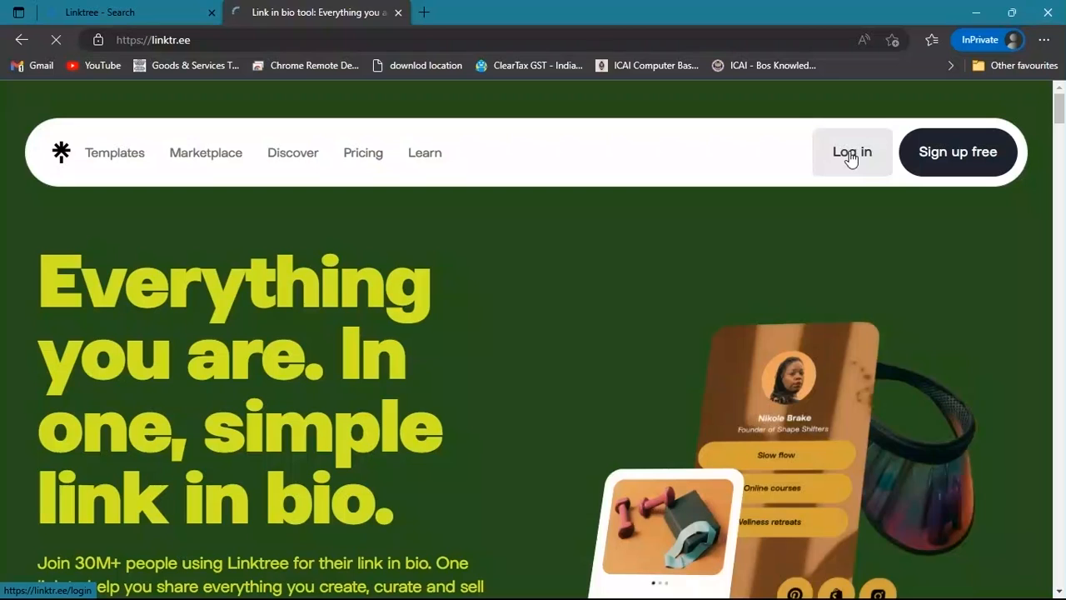
{"action": "left_click", "coordinate": [849, 155]}
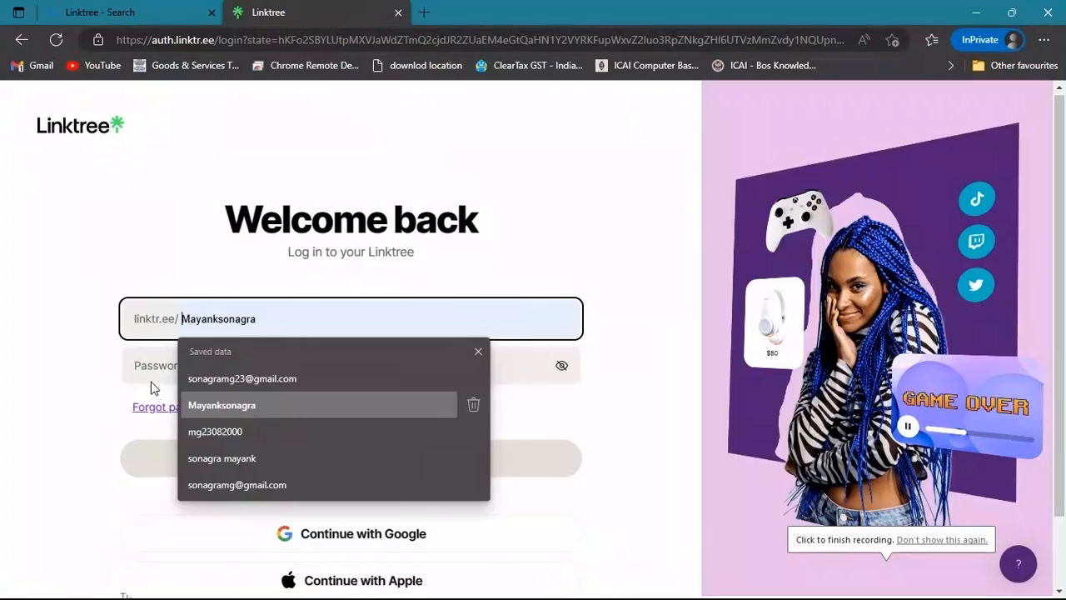
{"action": "left_click", "coordinate": [150, 401]}
{"action": "left_click", "coordinate": [149, 371]}
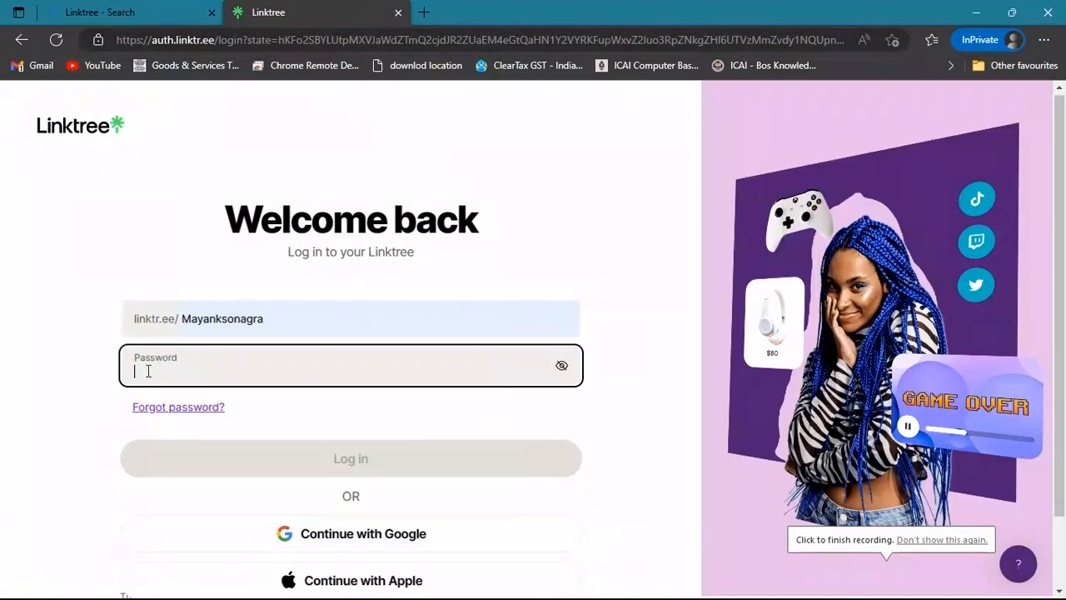
{"action": "type", "text": "••••••"}
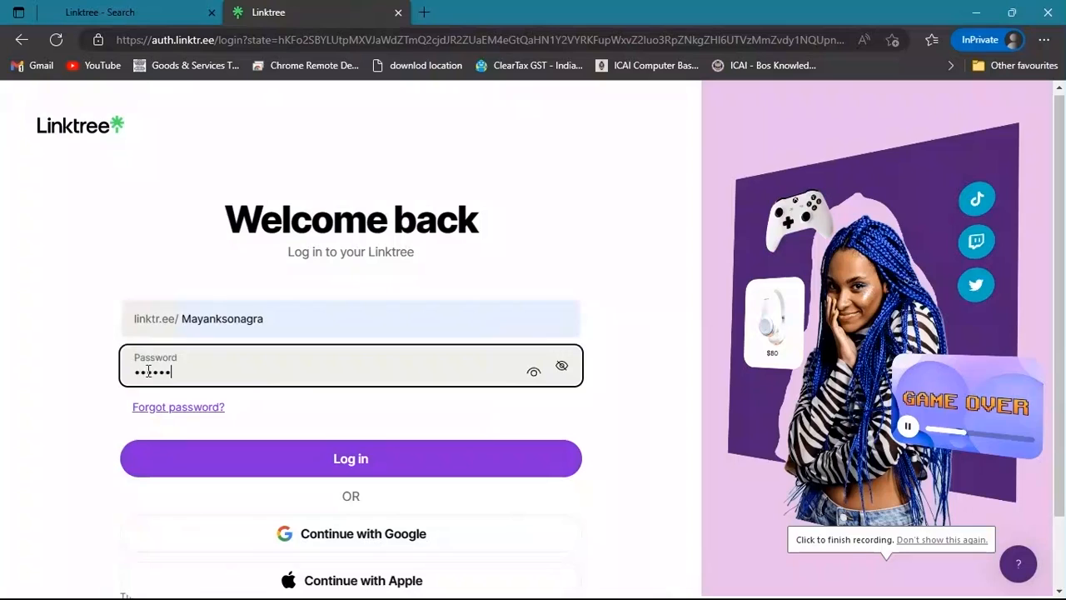
{"action": "type", "text": "•••"}
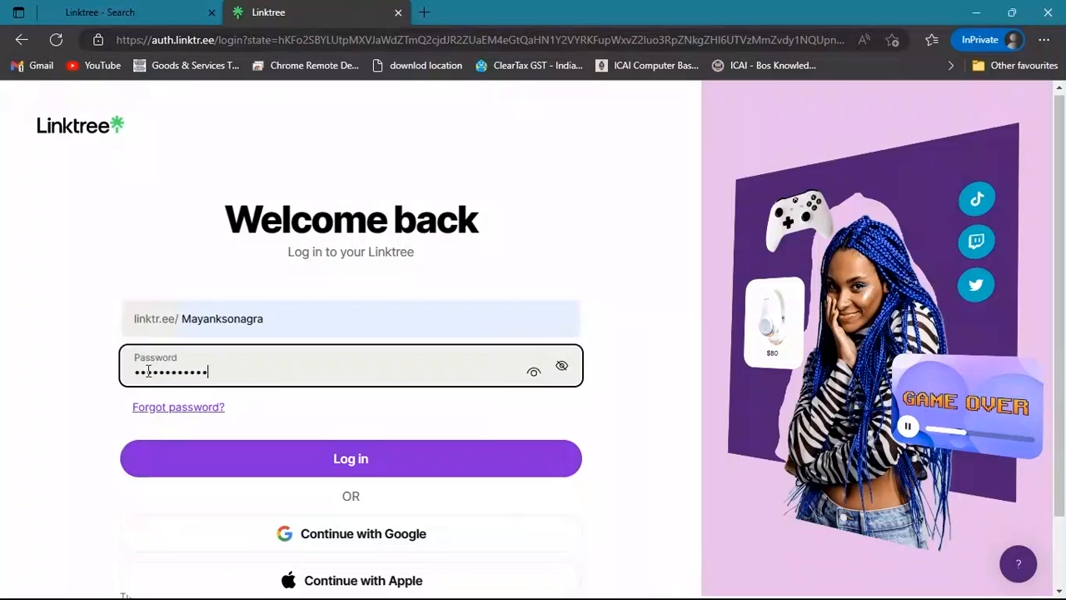
{"action": "left_click", "coordinate": [211, 458]}
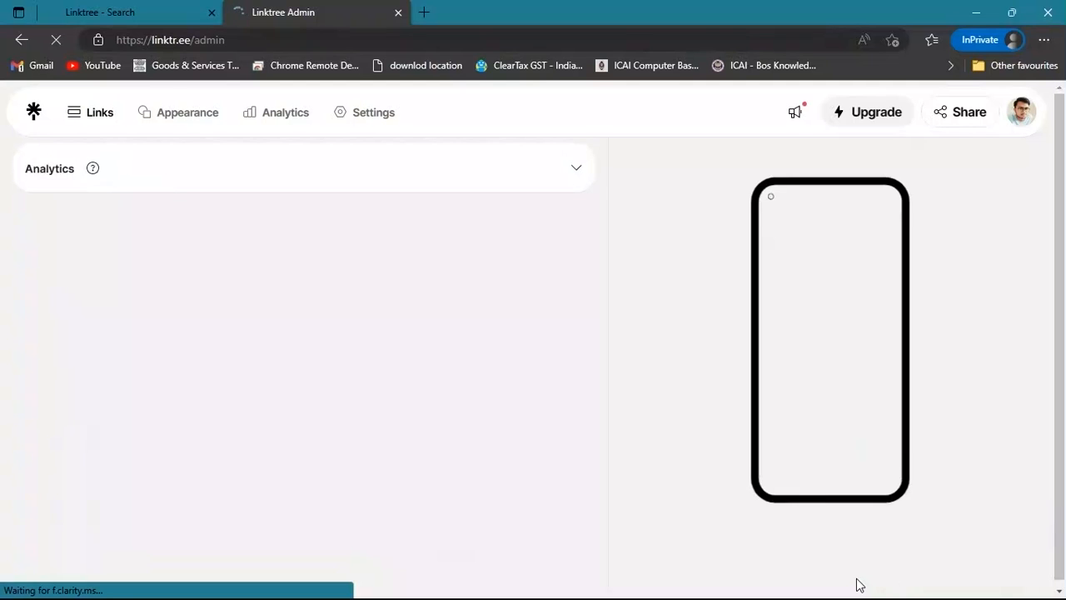
{"action": "scroll", "coordinate": [299, 375], "scroll_direction": "down", "scroll_amount": 3}
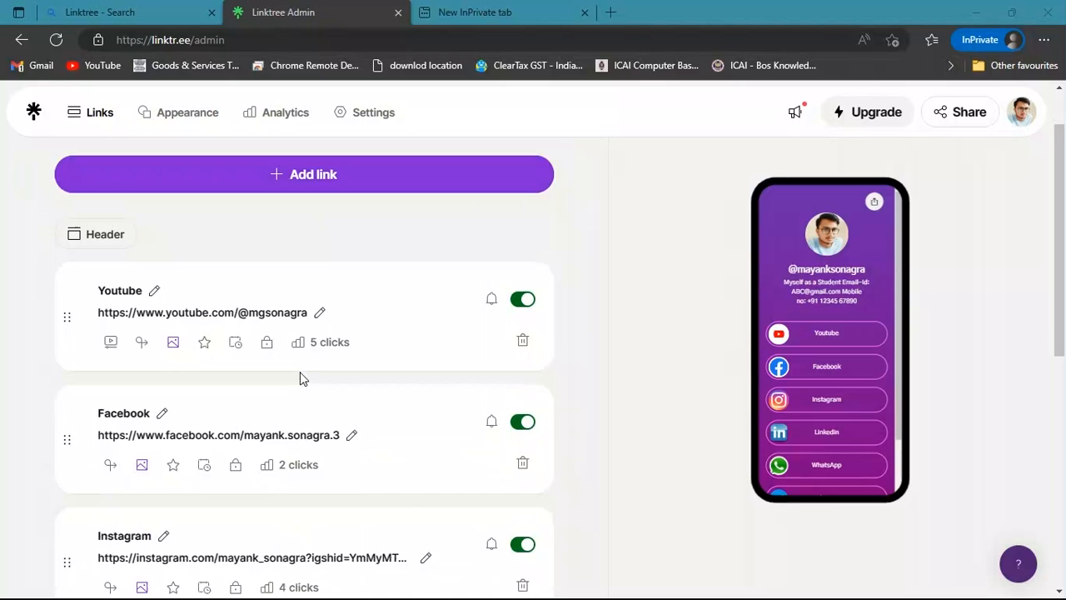
{"action": "scroll", "coordinate": [300, 379], "scroll_direction": "down", "scroll_amount": 2}
{"action": "scroll", "coordinate": [300, 375], "scroll_direction": "up", "scroll_amount": 4}
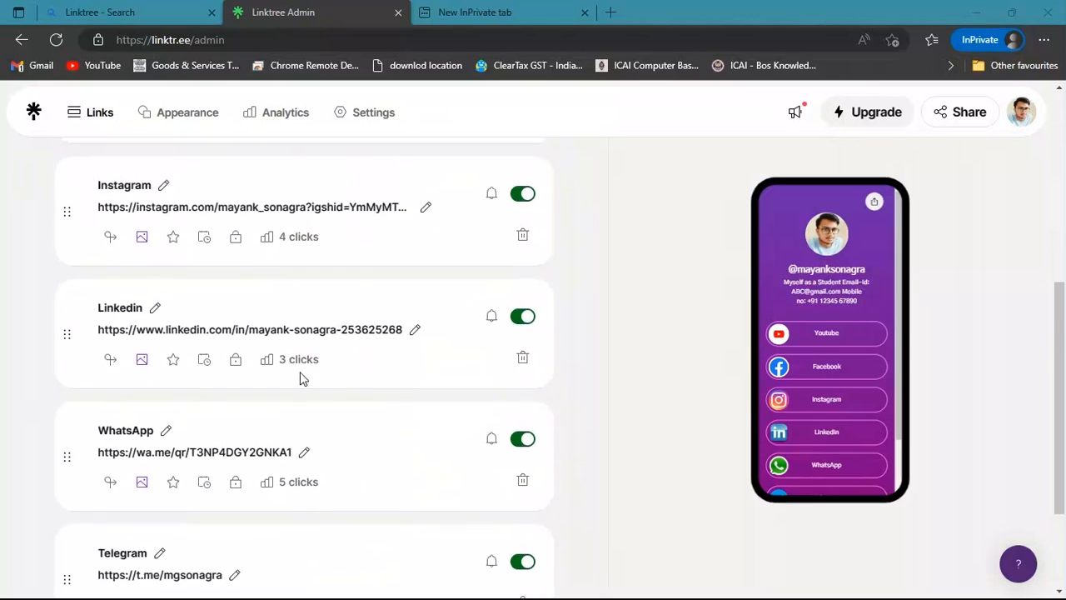
{"action": "scroll", "coordinate": [299, 376], "scroll_direction": "up", "scroll_amount": 3}
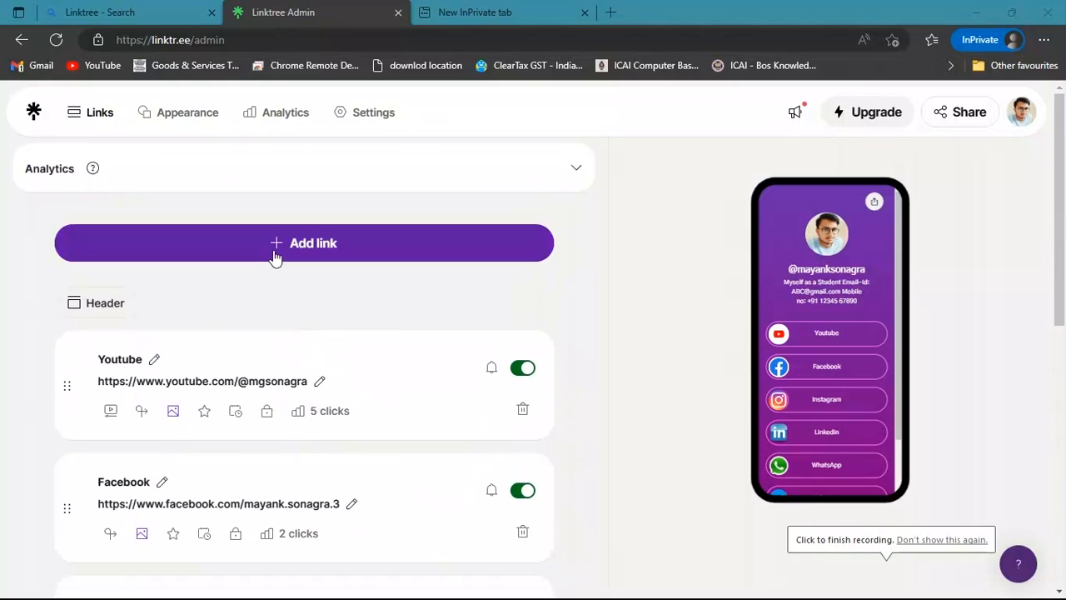
{"action": "left_click", "coordinate": [274, 244]}
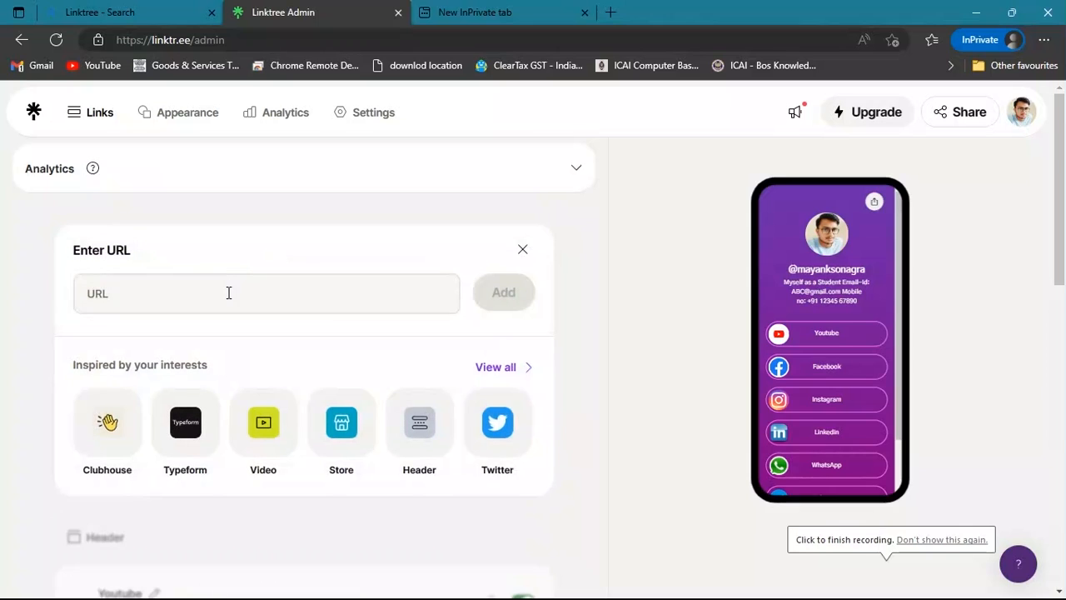
{"action": "left_click", "coordinate": [188, 289]}
{"action": "type", "text": "paste"}
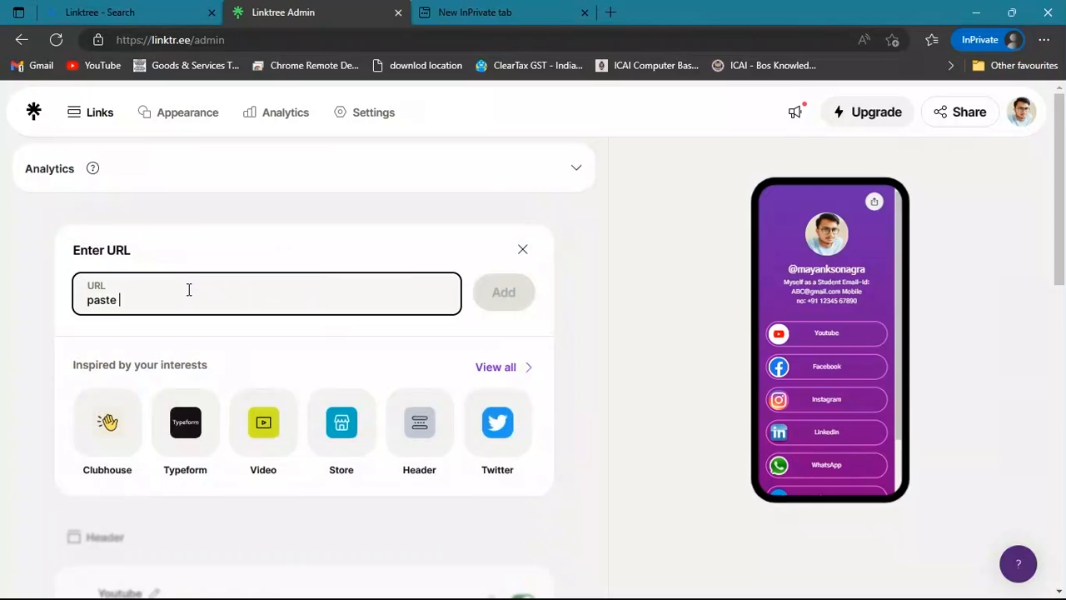
{"action": "type", "text": " Your Social Acco"}
{"action": "key", "text": "BackSpace"}
{"action": "type", "text": "count link Here"}
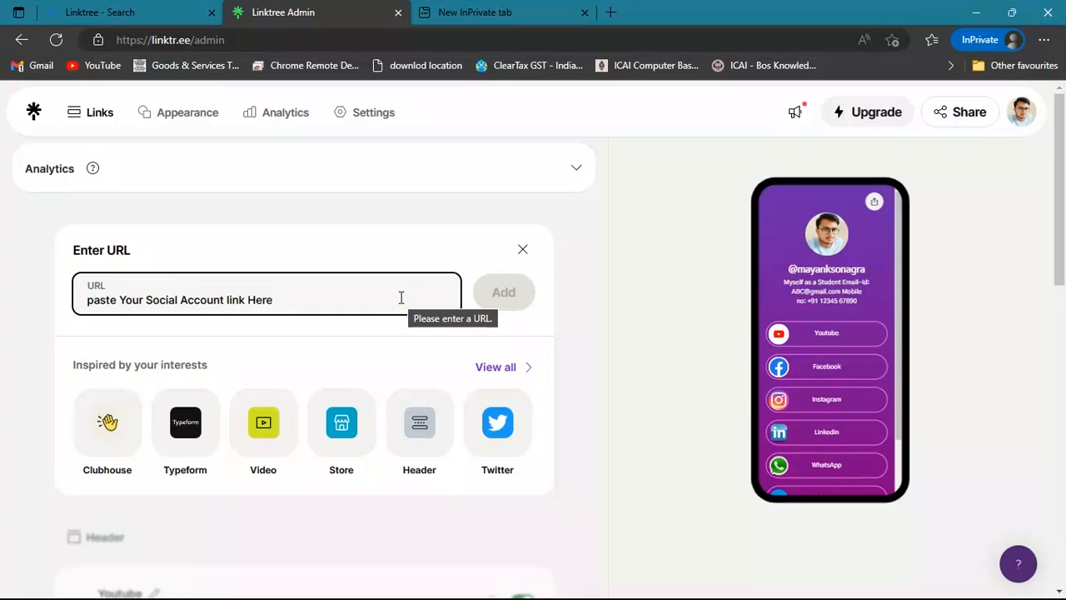
{"action": "left_click", "coordinate": [523, 249]}
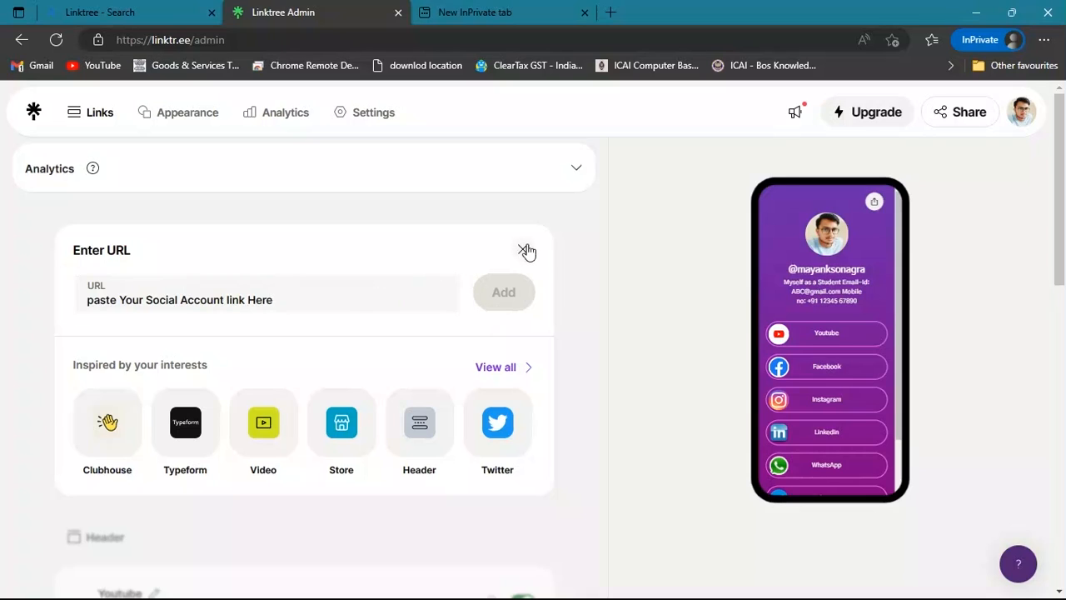
Step: Copy the URL of the existing Youtube link and add it as a new link
{"action": "scroll", "coordinate": [315, 369], "scroll_direction": "down", "scroll_amount": 2}
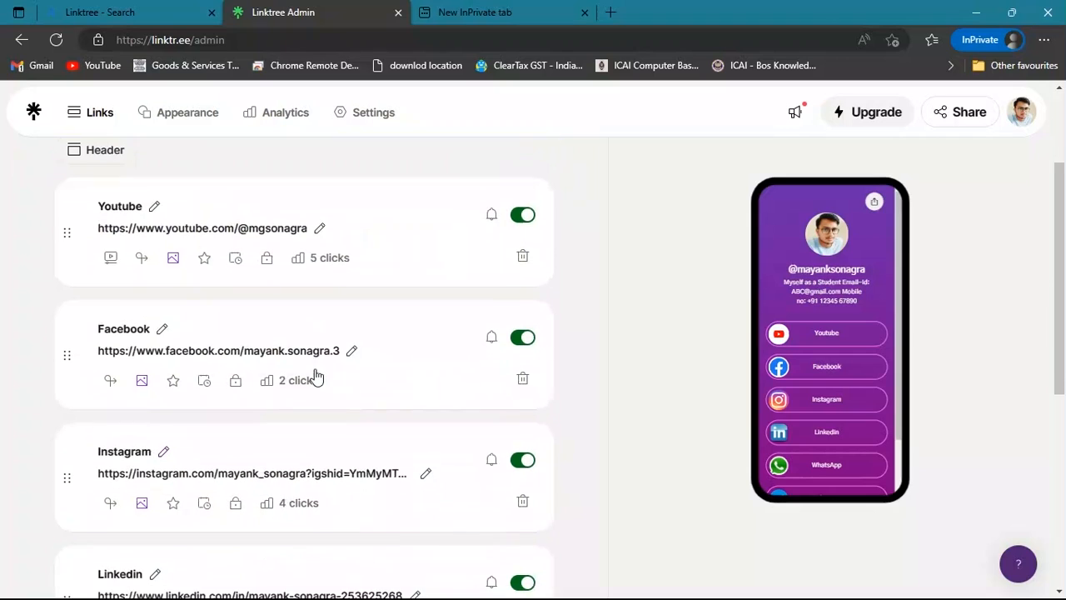
{"action": "triple_click", "coordinate": [327, 231]}
{"action": "key", "text": "ctrl+c"}
{"action": "scroll", "coordinate": [320, 231], "scroll_direction": "up", "scroll_amount": 2}
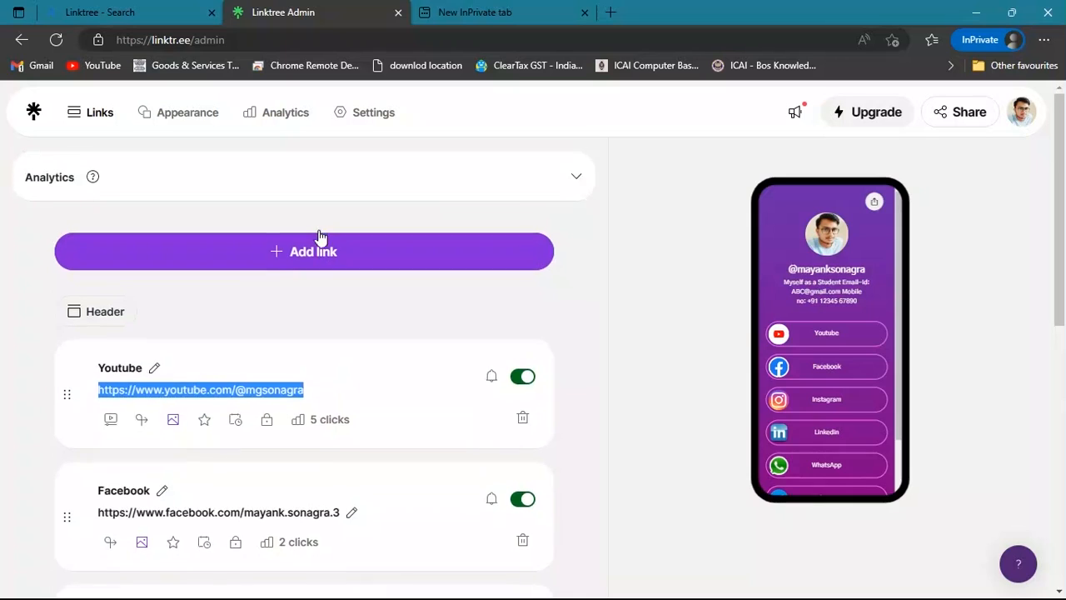
{"action": "left_click", "coordinate": [319, 247]}
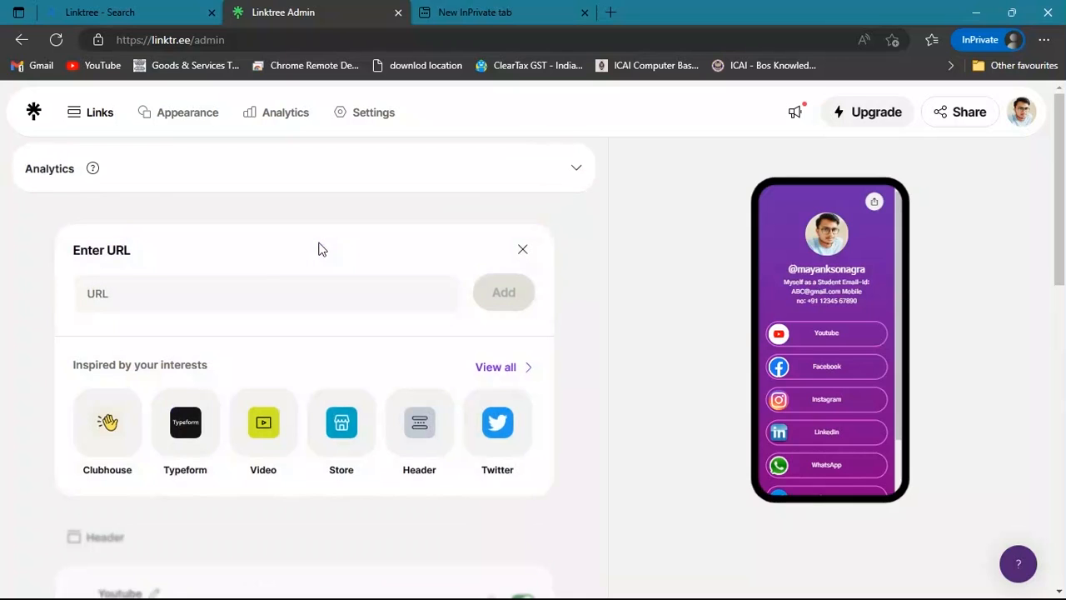
{"action": "left_click", "coordinate": [263, 283]}
{"action": "key", "text": "ctrl+v"}
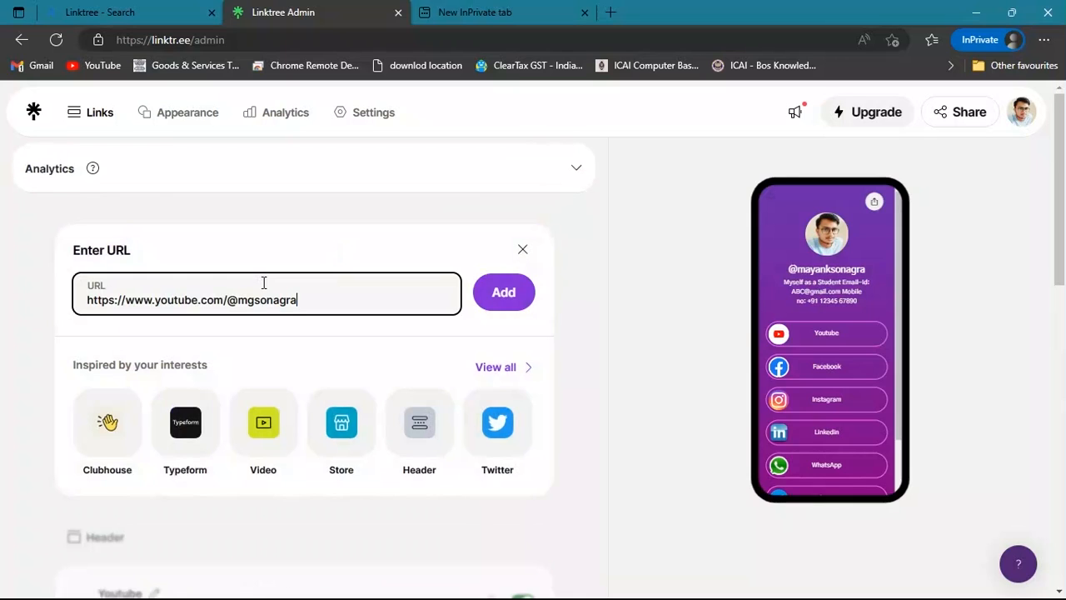
{"action": "left_click", "coordinate": [500, 293]}
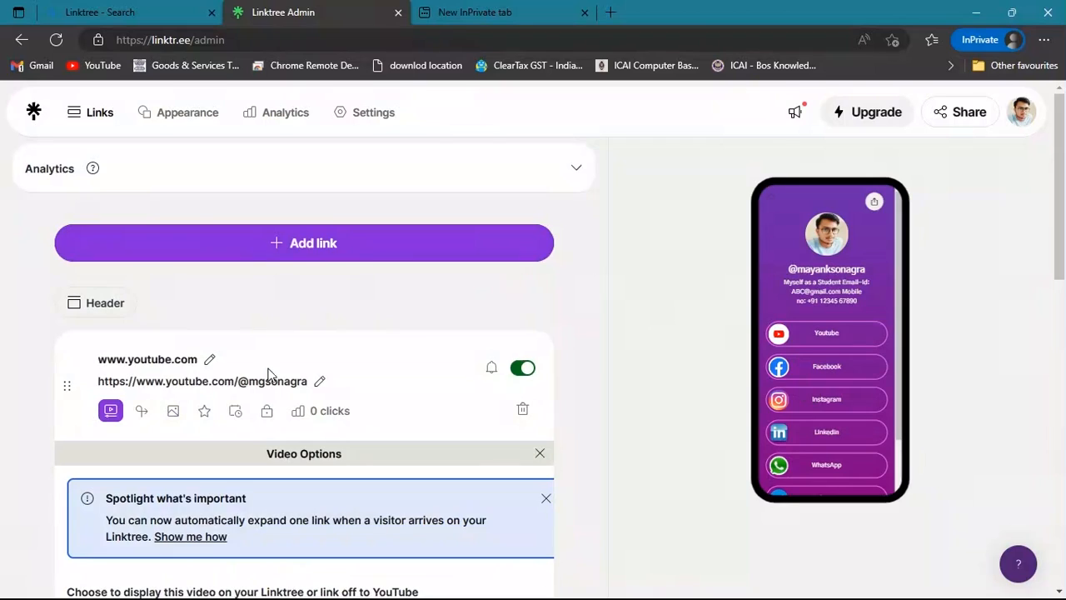
{"action": "left_click", "coordinate": [208, 364]}
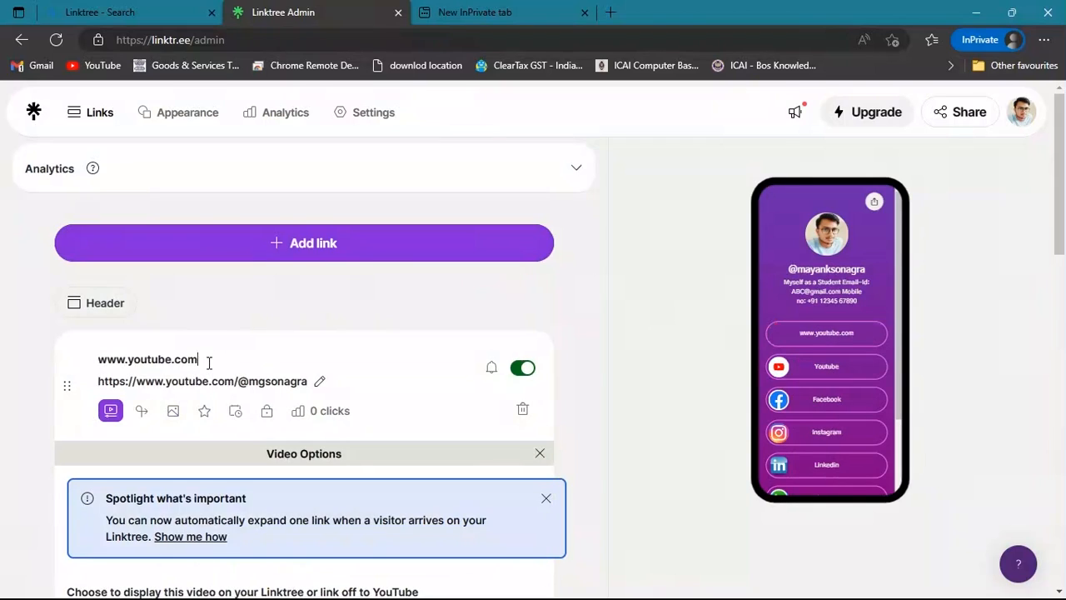
{"action": "left_click_drag", "start_coordinate": [209, 364], "coordinate": [1, 377]}
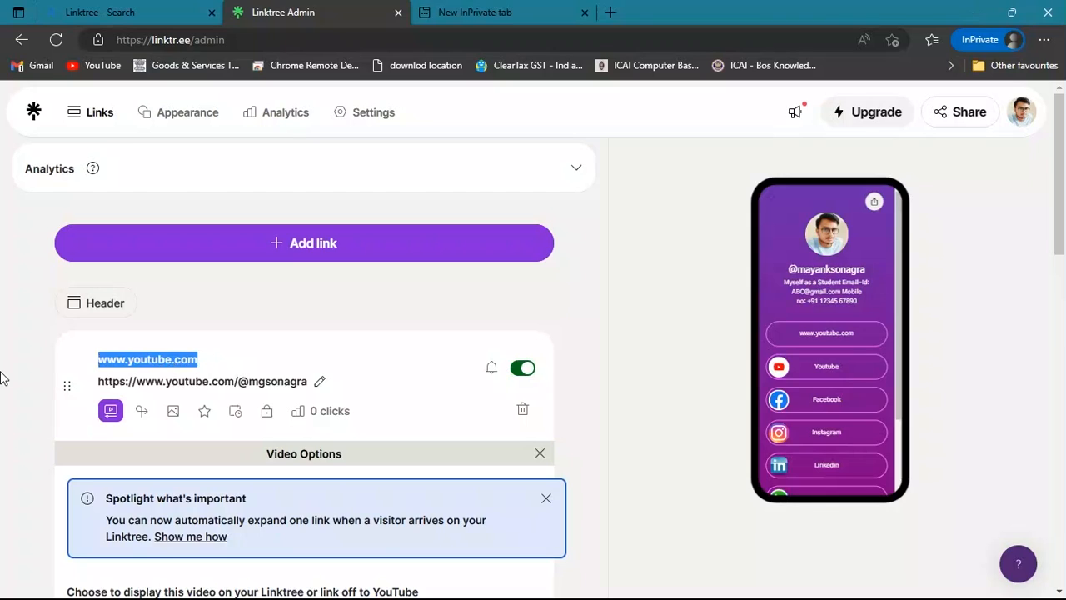
{"action": "key", "text": "Left"}
{"action": "key", "text": "Right"}
{"action": "key", "text": "Right"}
{"action": "key", "text": "Right"}
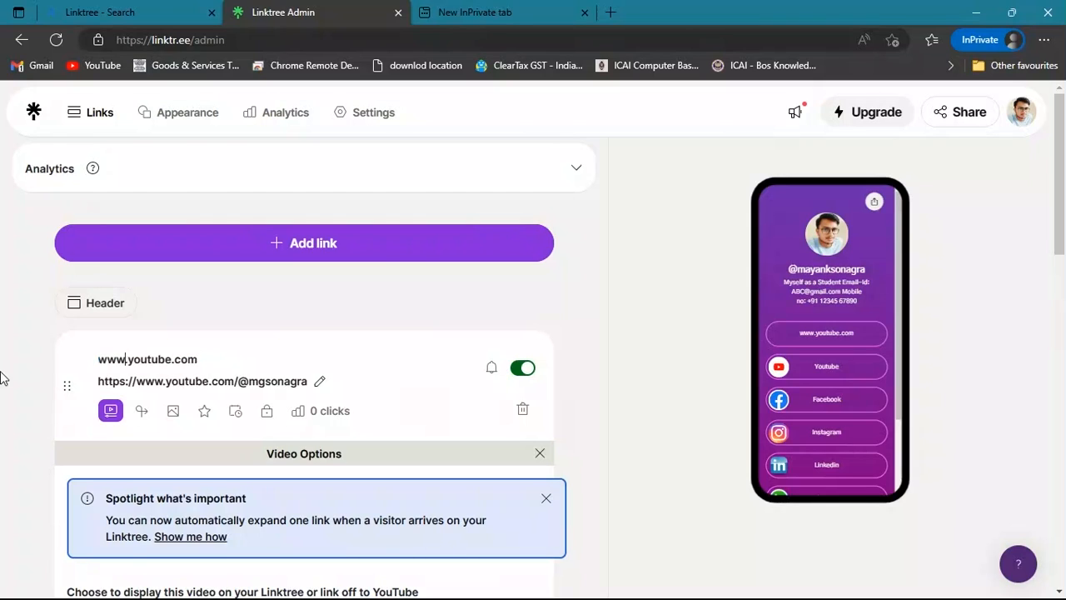
{"action": "key", "text": "BackSpace"}
{"action": "key", "text": "BackSpace"}
{"action": "key", "text": "BackSpace"}
{"action": "key", "text": "BackSpace"}
{"action": "key", "text": "Delete"}
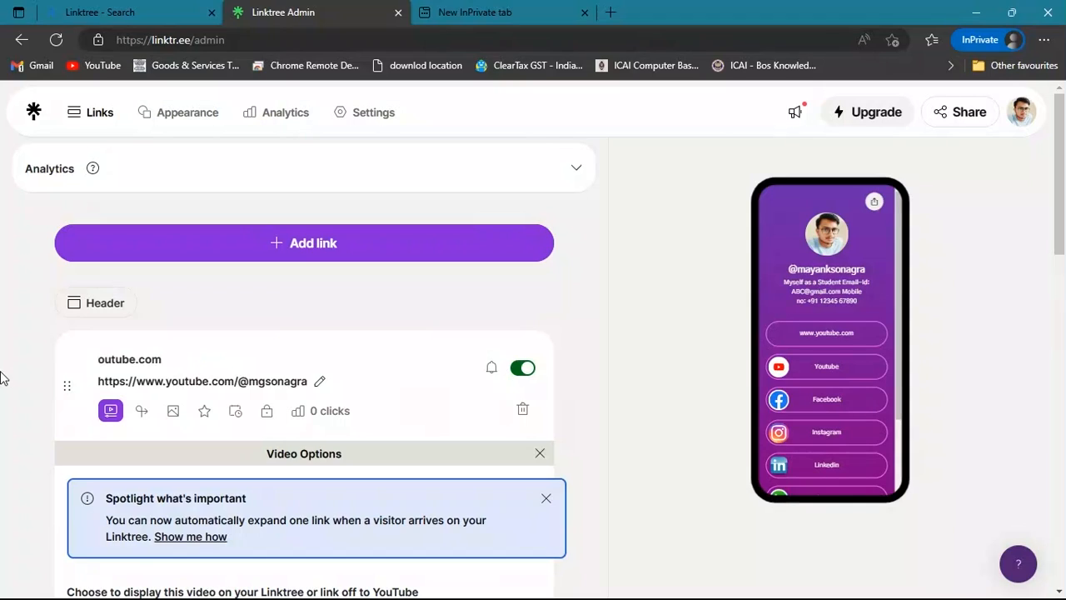
{"action": "type", "text": "Y"}
{"action": "key", "text": "BackSpace"}
{"action": "key", "text": "BackSpace"}
{"action": "key", "text": "BackSpace"}
{"action": "type", "text": "for Demo"}
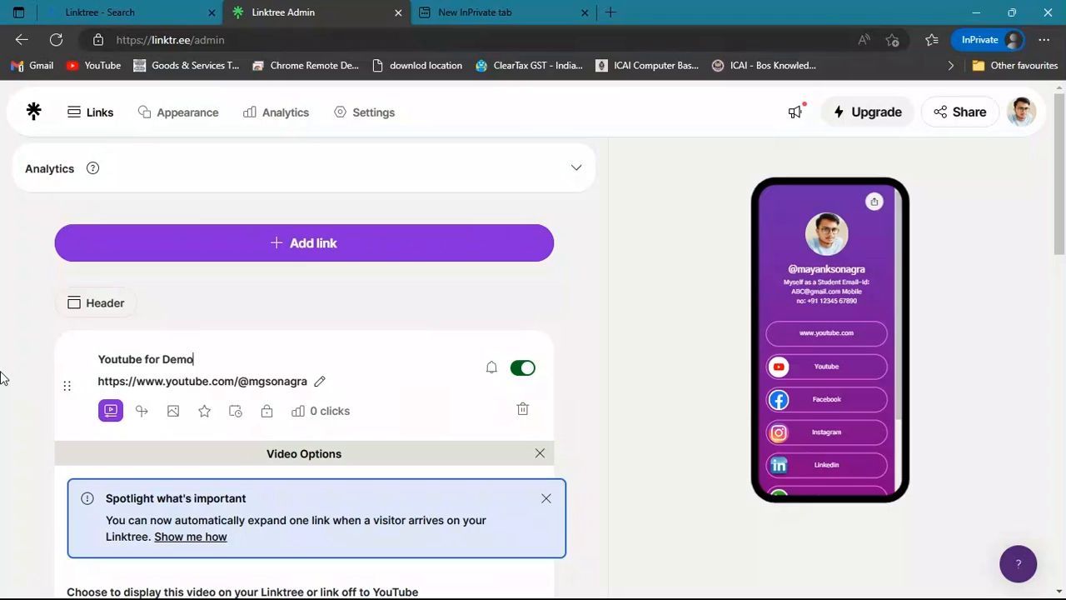
{"action": "left_click", "coordinate": [656, 398]}
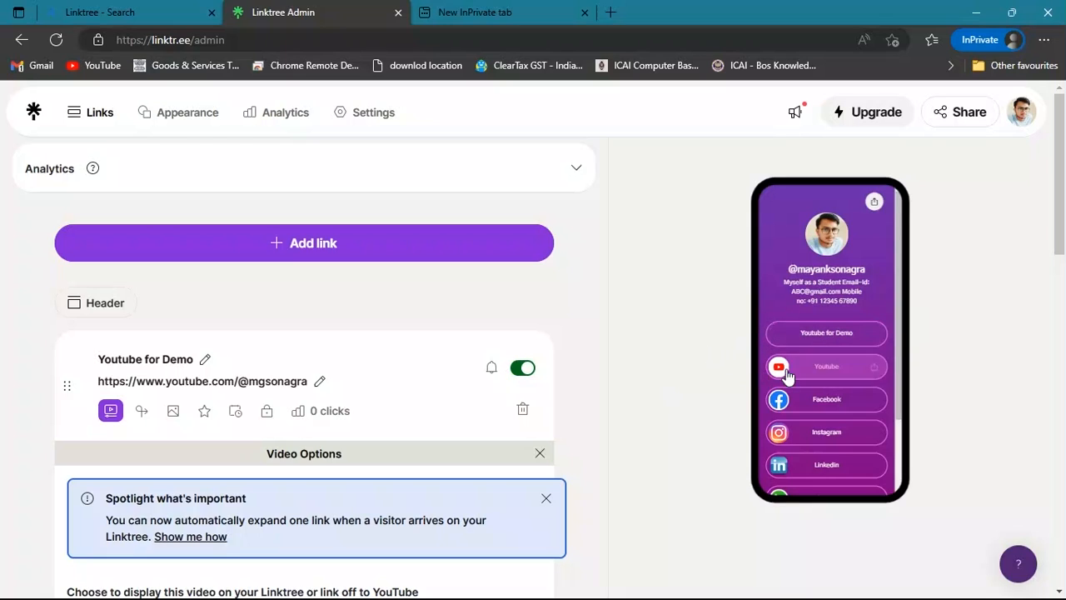
Step: Search the Tabler Icons for "you" and set the YouTube play icon as the thumbnail of the Youtube for Demo link
{"action": "left_click", "coordinate": [179, 415]}
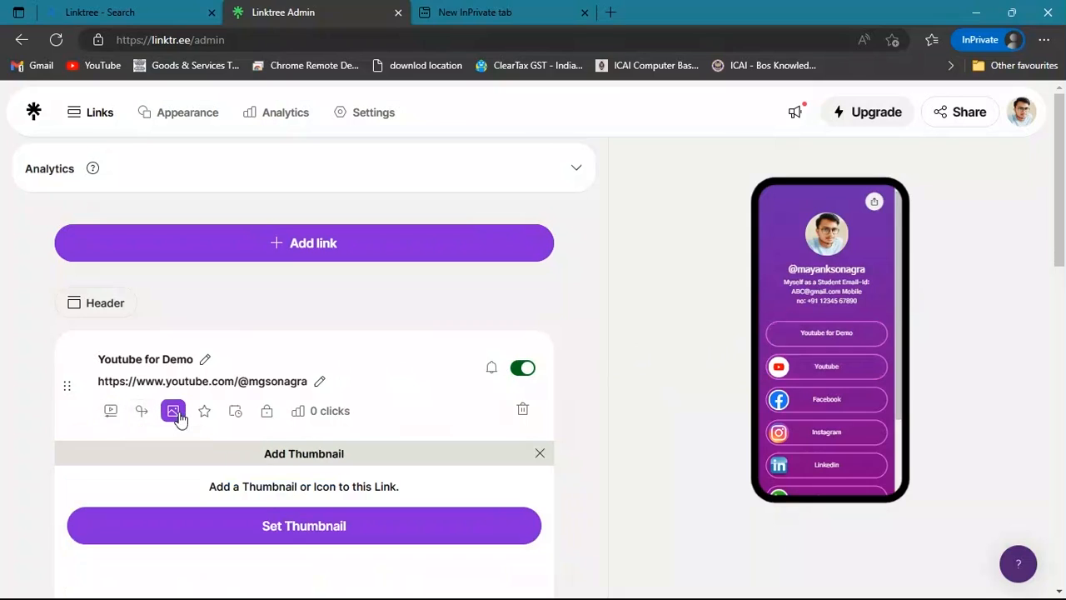
{"action": "left_click", "coordinate": [256, 524]}
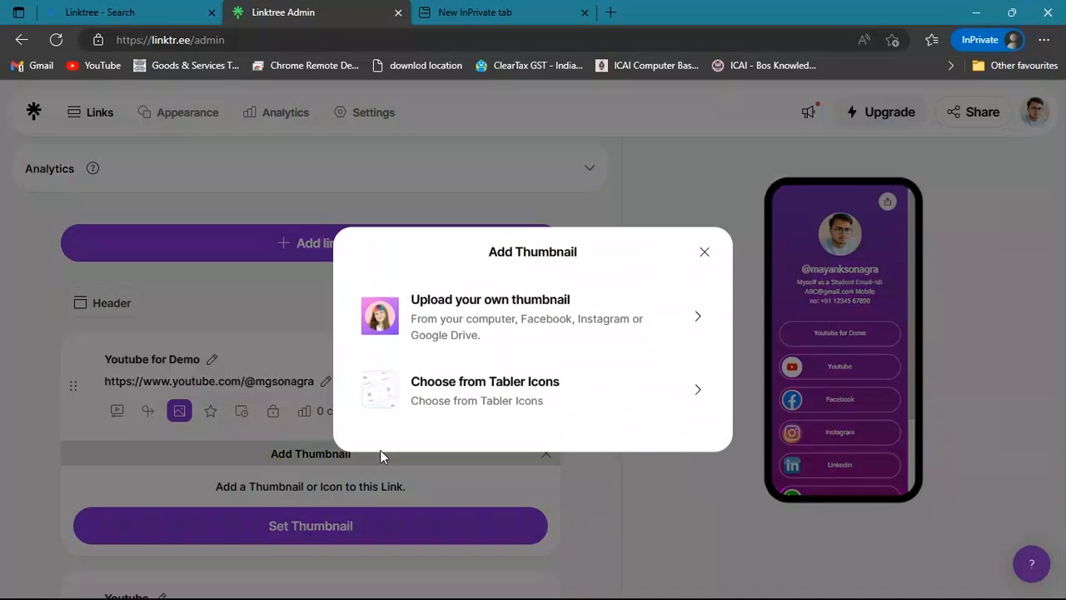
{"action": "left_click", "coordinate": [516, 384]}
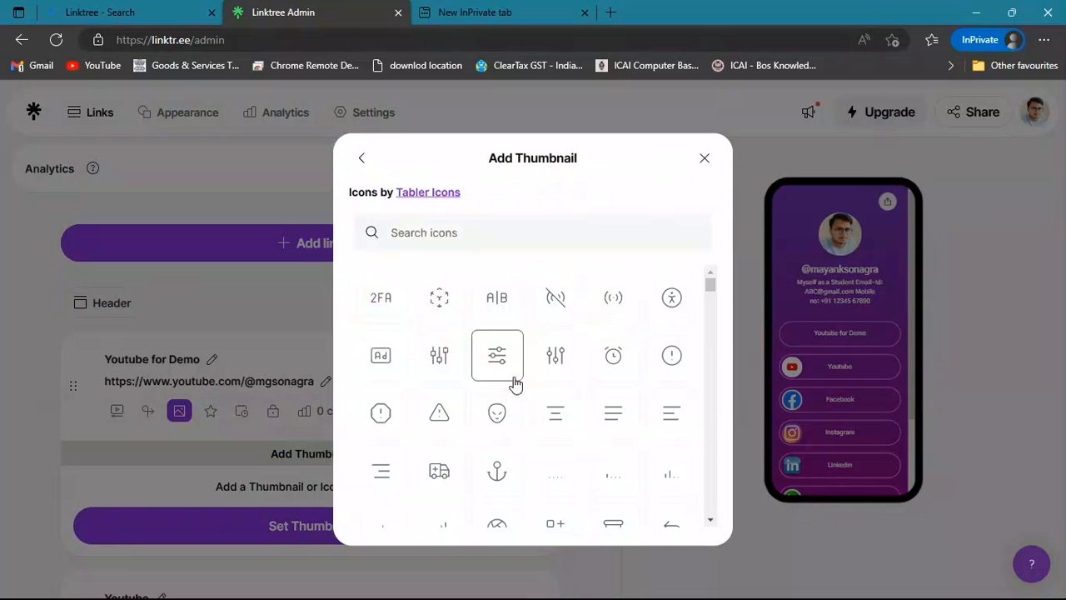
{"action": "left_click", "coordinate": [476, 239]}
{"action": "type", "text": "you"}
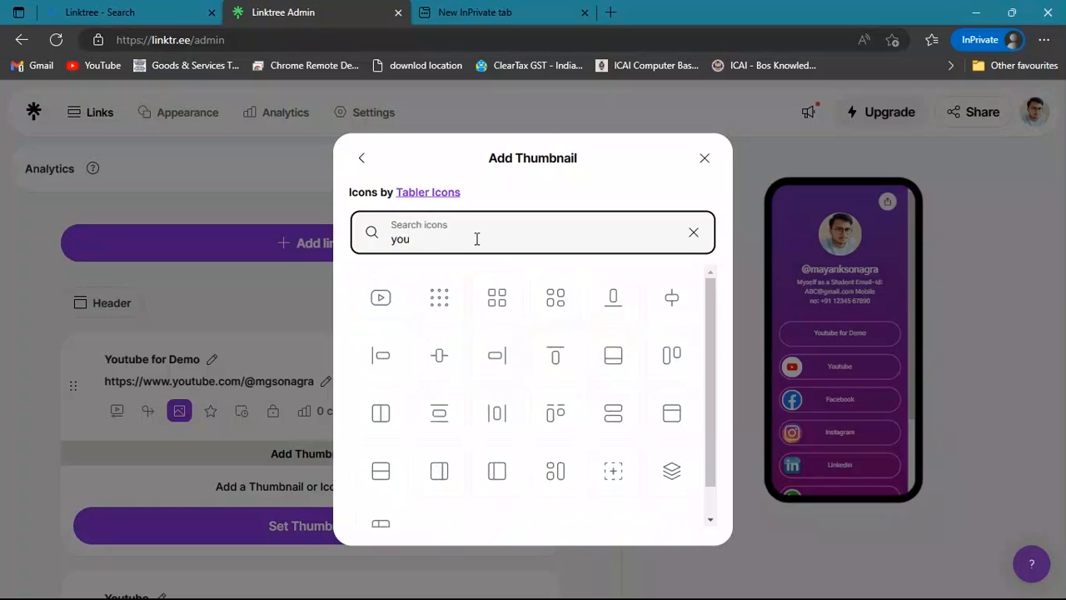
{"action": "left_click", "coordinate": [370, 309]}
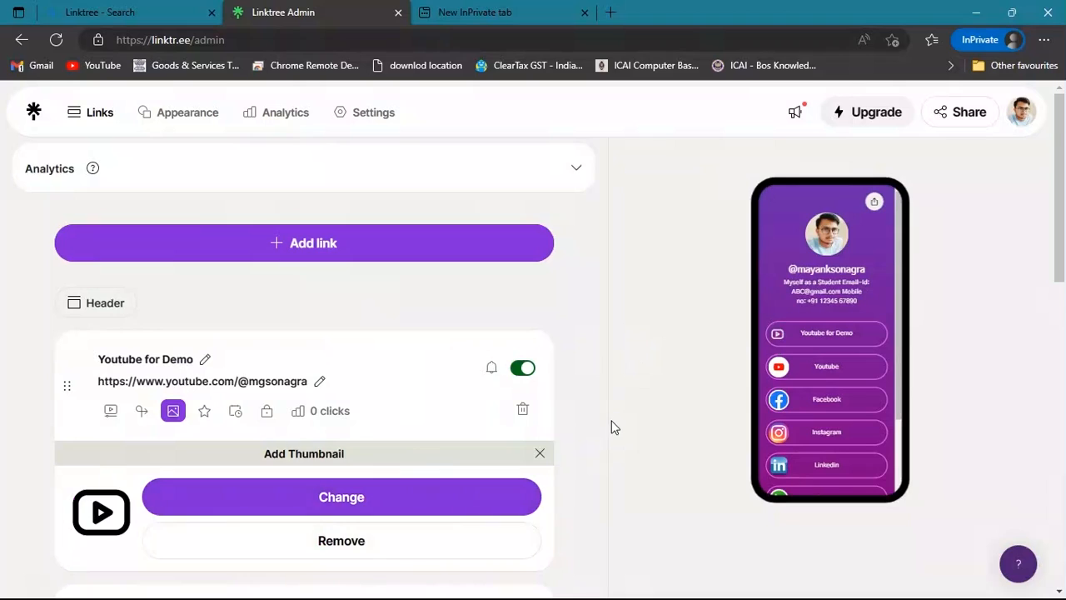
Step: Open the appearance settings and examine the profile title and bio
{"action": "scroll", "coordinate": [612, 427], "scroll_direction": "down", "scroll_amount": 1}
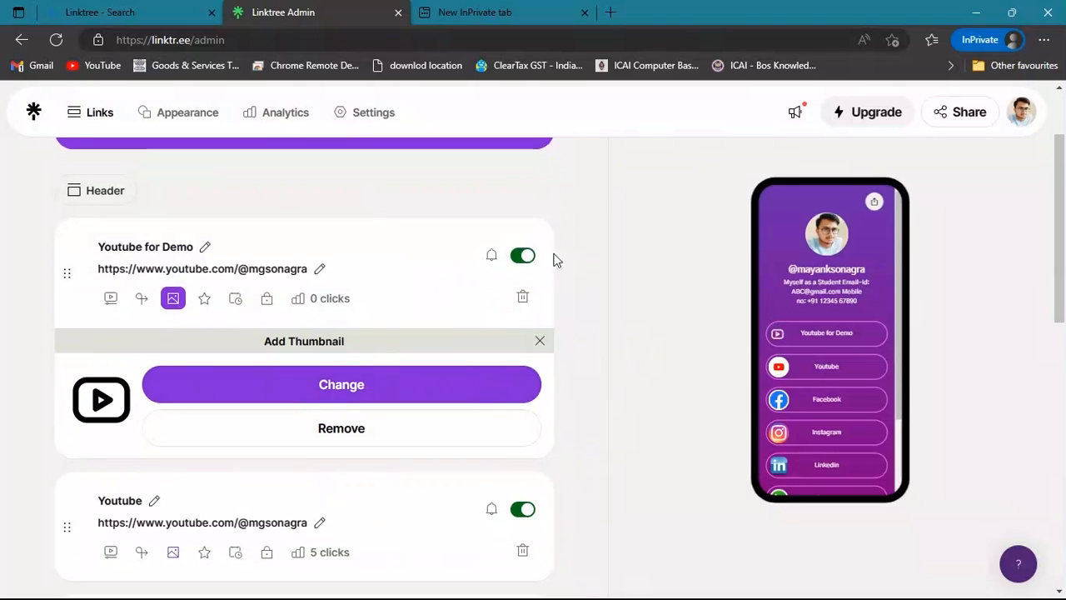
{"action": "scroll", "coordinate": [407, 252], "scroll_direction": "up", "scroll_amount": 1}
{"action": "scroll", "coordinate": [408, 256], "scroll_direction": "down", "scroll_amount": 2}
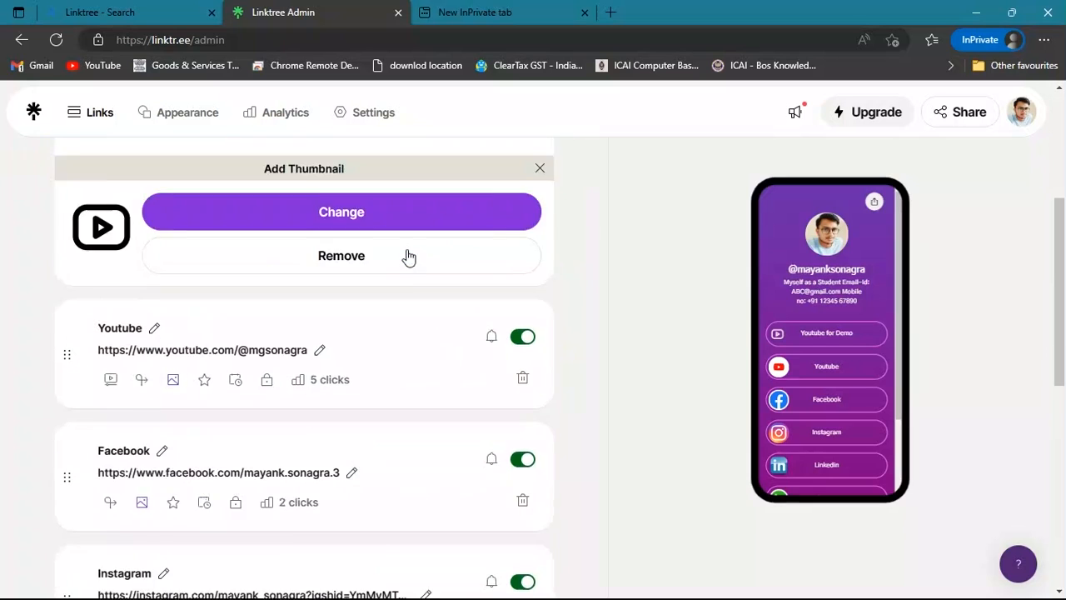
{"action": "scroll", "coordinate": [409, 256], "scroll_direction": "down", "scroll_amount": 2}
{"action": "scroll", "coordinate": [407, 255], "scroll_direction": "up", "scroll_amount": 4}
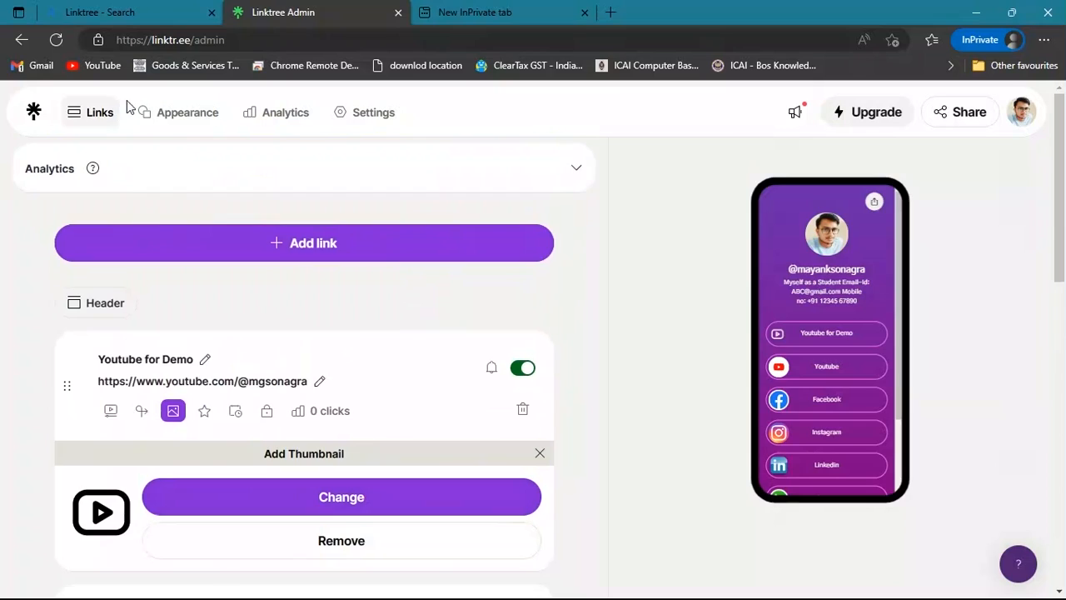
{"action": "left_click", "coordinate": [170, 117]}
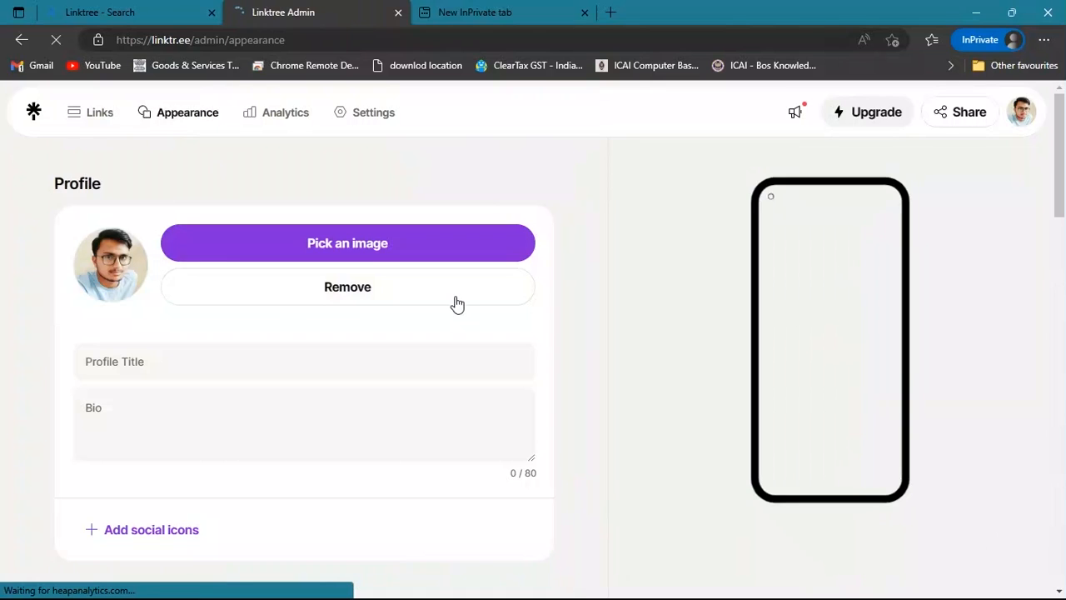
{"action": "scroll", "coordinate": [534, 299], "scroll_direction": "down", "scroll_amount": 2}
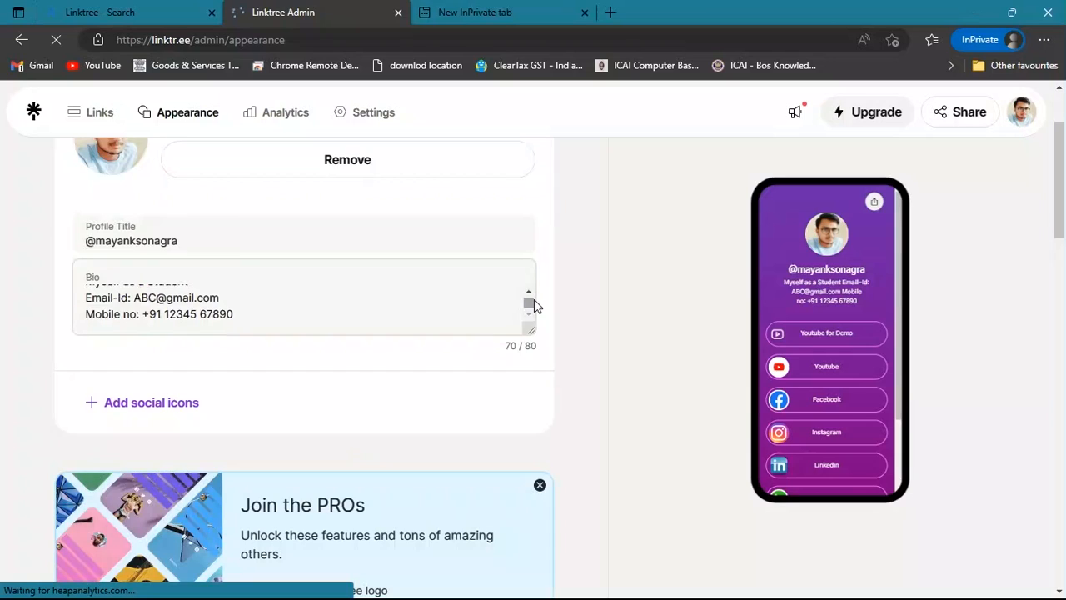
{"action": "scroll", "coordinate": [241, 309], "scroll_direction": "up", "scroll_amount": 1}
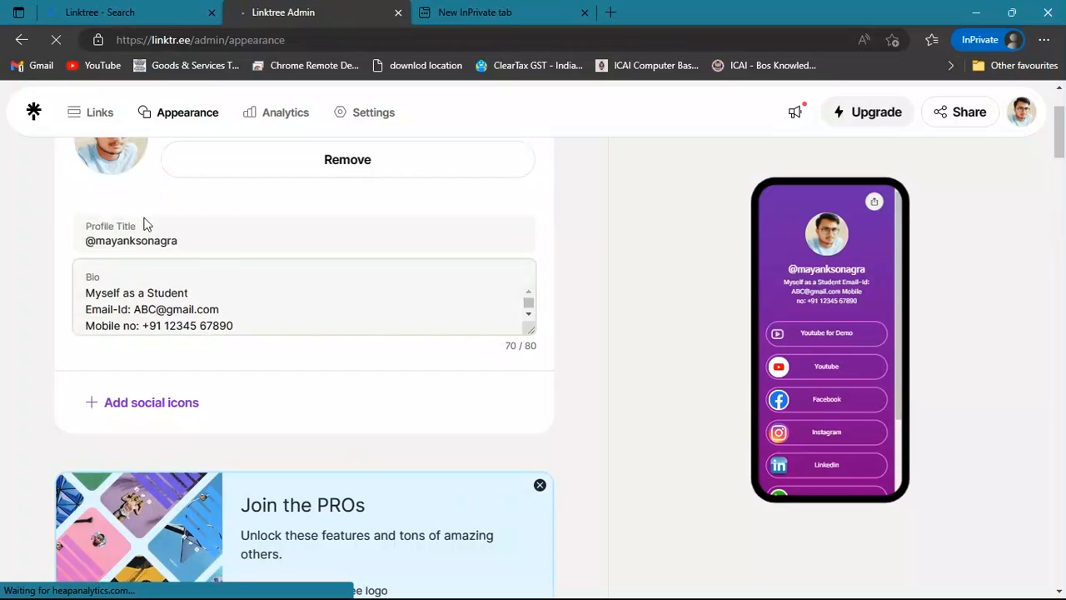
Step: Examine the profile section of the appearance settings and browse the available themes down to the Lake designs
{"action": "scroll", "coordinate": [407, 264], "scroll_direction": "up", "scroll_amount": 2}
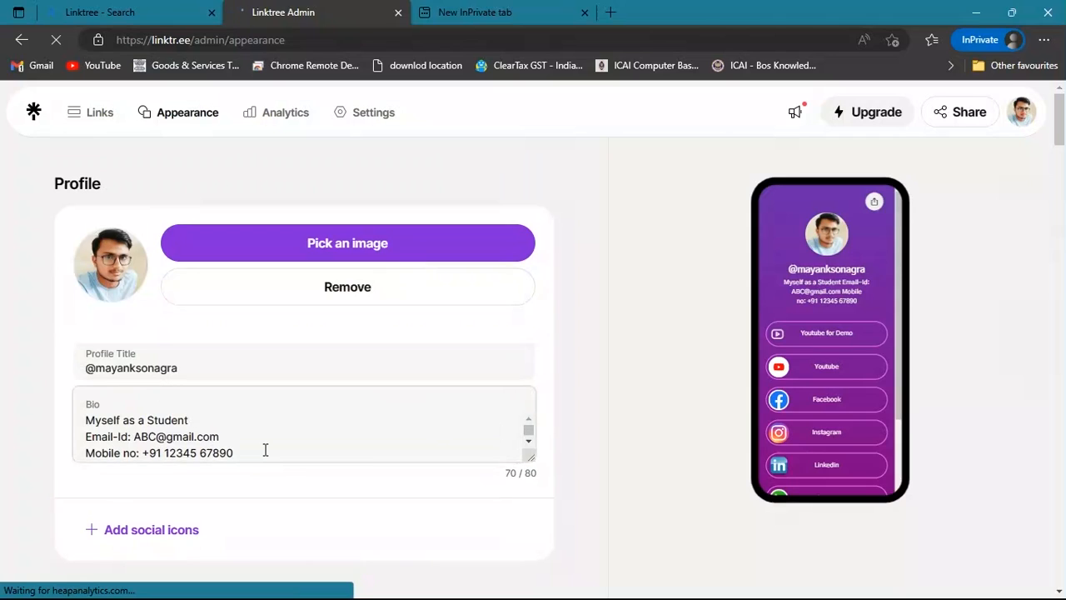
{"action": "scroll", "coordinate": [265, 450], "scroll_direction": "down", "scroll_amount": 1}
{"action": "scroll", "coordinate": [264, 450], "scroll_direction": "down", "scroll_amount": 1}
{"action": "scroll", "coordinate": [147, 281], "scroll_direction": "down", "scroll_amount": 3}
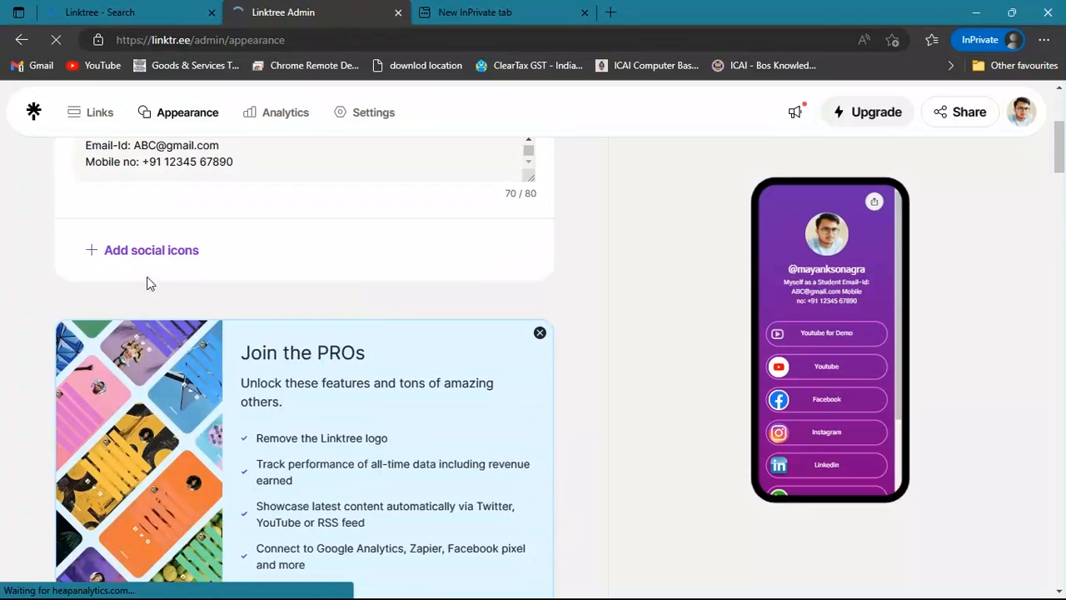
{"action": "scroll", "coordinate": [260, 263], "scroll_direction": "down", "scroll_amount": 5}
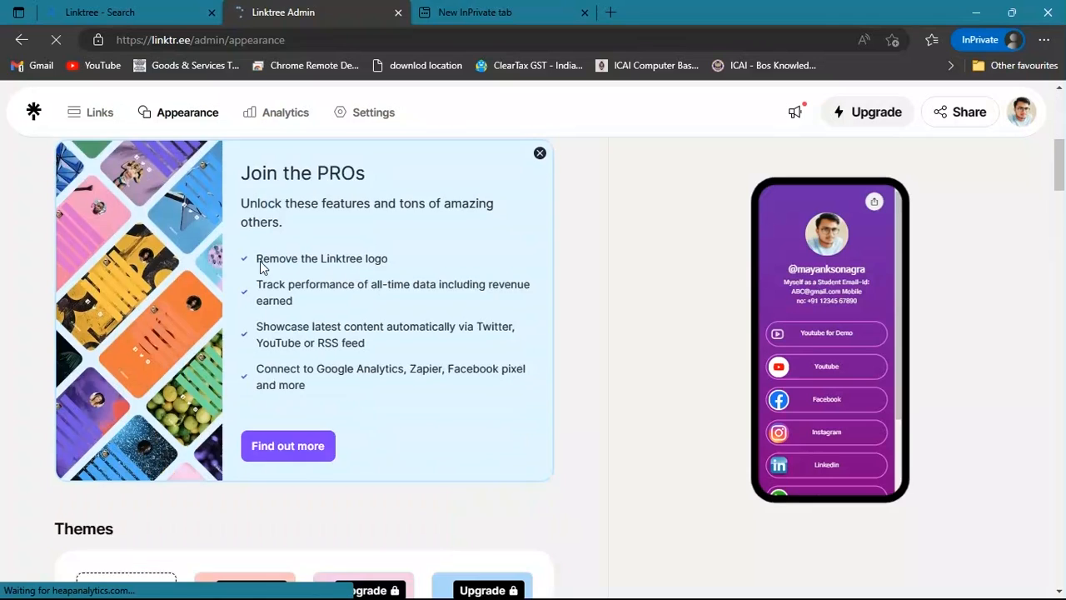
{"action": "scroll", "coordinate": [260, 263], "scroll_direction": "down", "scroll_amount": 1}
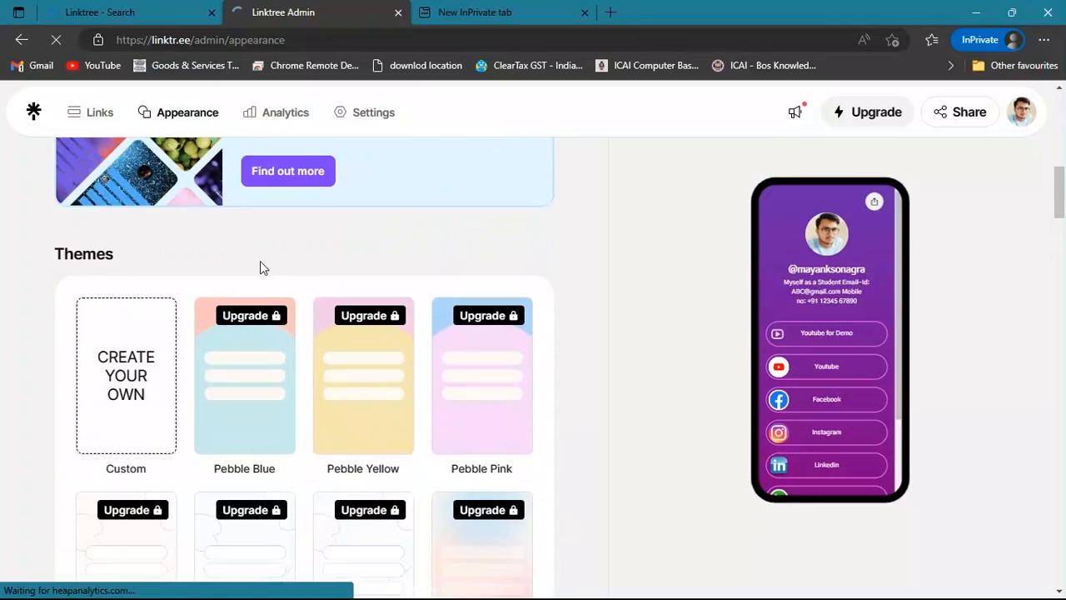
{"action": "scroll", "coordinate": [259, 266], "scroll_direction": "down", "scroll_amount": 1}
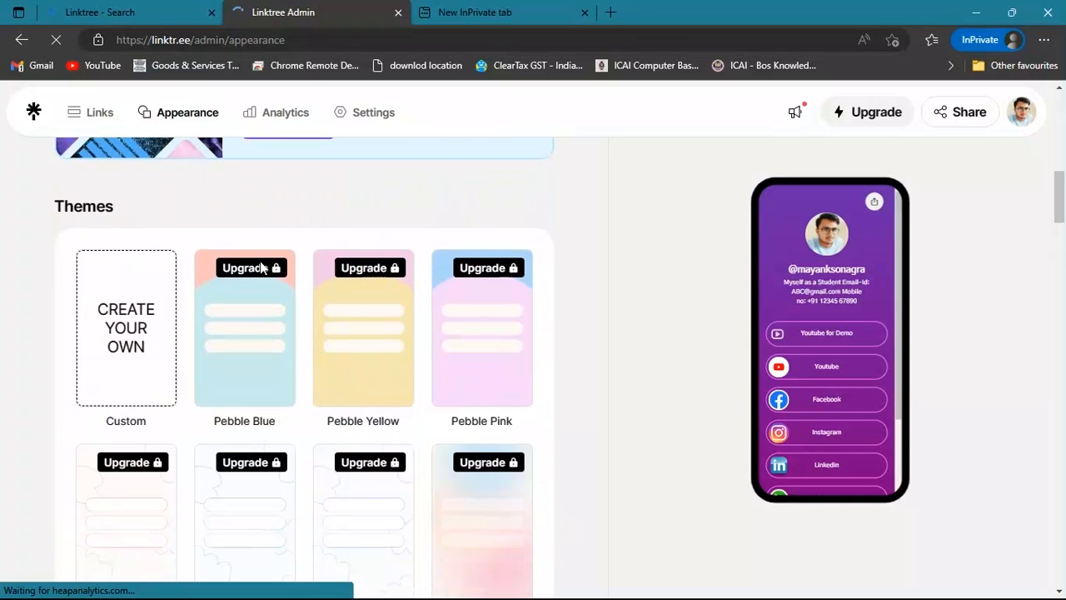
{"action": "scroll", "coordinate": [260, 266], "scroll_direction": "down", "scroll_amount": 6}
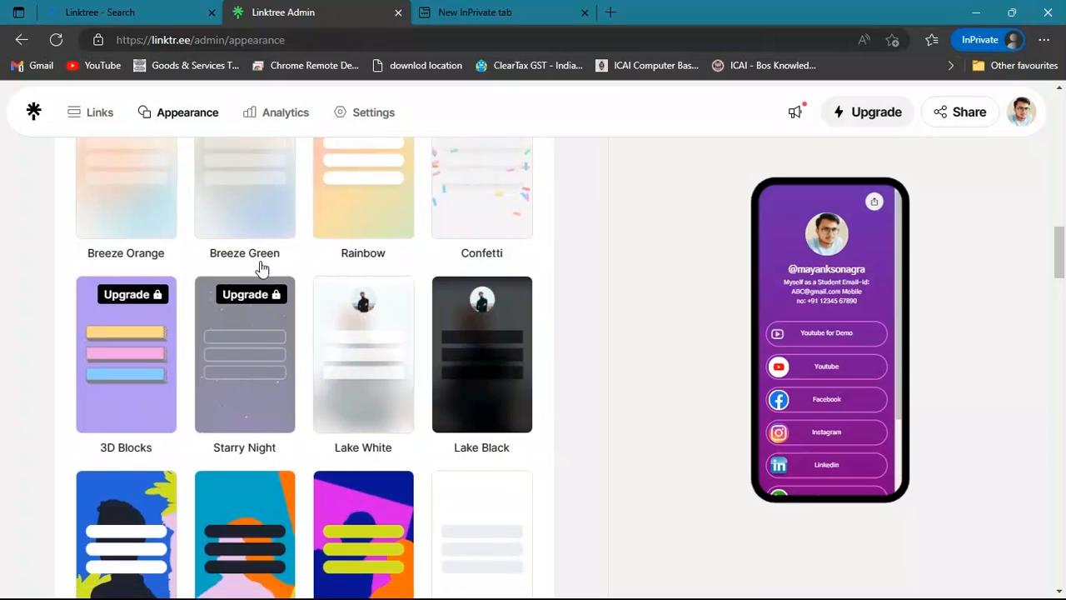
{"action": "scroll", "coordinate": [260, 266], "scroll_direction": "down", "scroll_amount": 1}
{"action": "scroll", "coordinate": [302, 229], "scroll_direction": "up", "scroll_amount": 1}
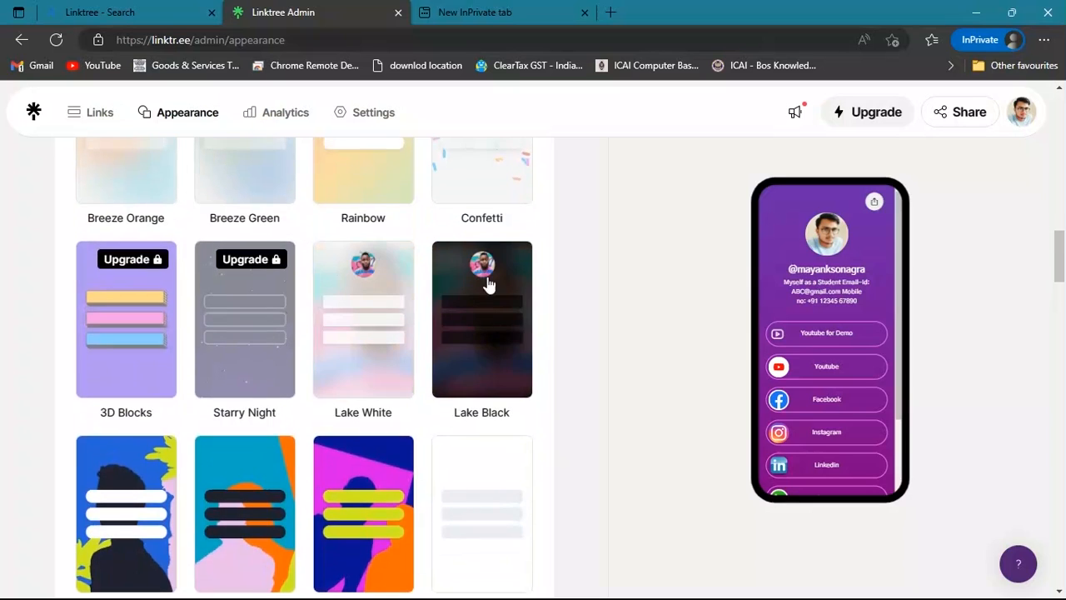
Step: Try the Lake White, Lake Black, Iris and Bloom themes on the profile
{"action": "left_click", "coordinate": [369, 317]}
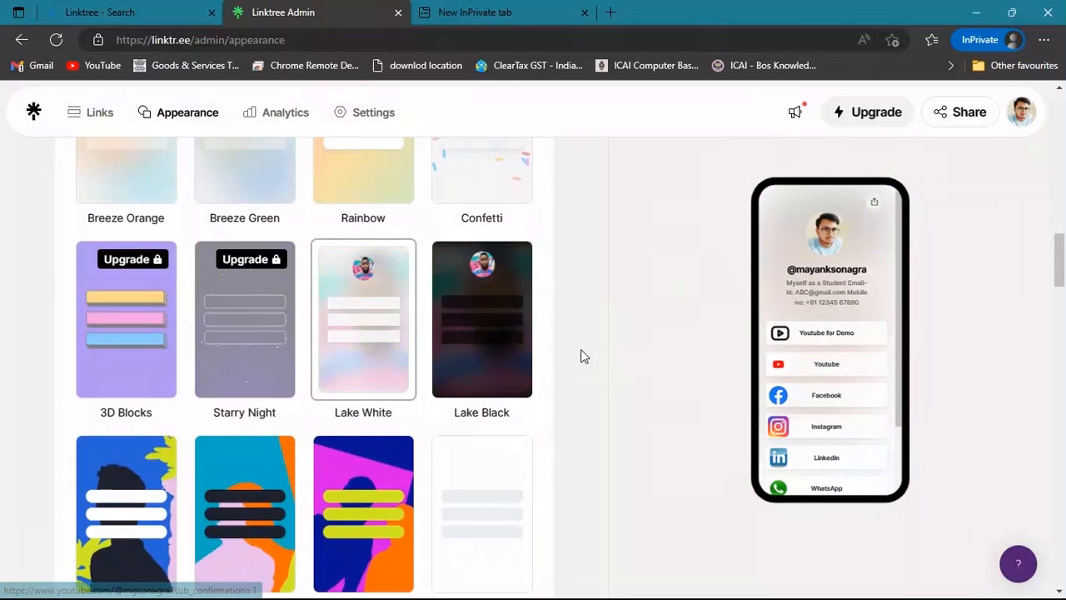
{"action": "left_click", "coordinate": [510, 321]}
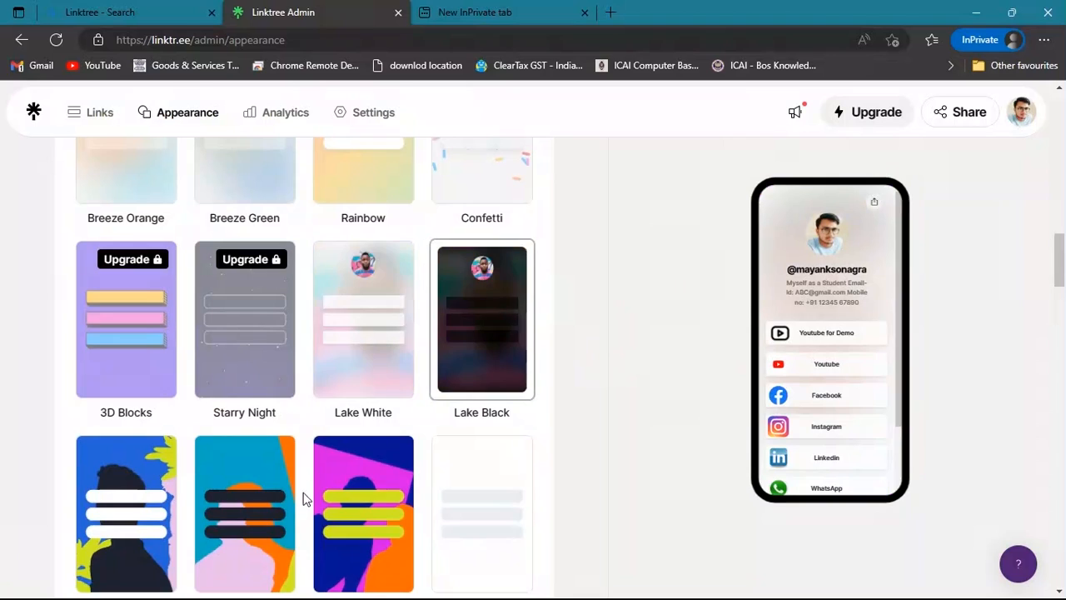
{"action": "left_click", "coordinate": [354, 485]}
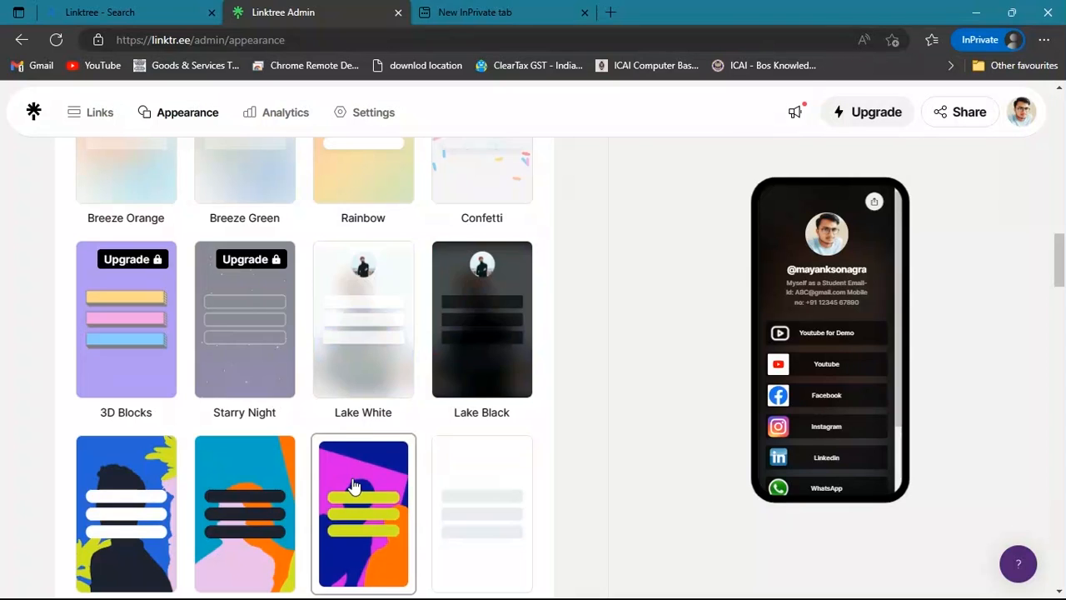
{"action": "scroll", "coordinate": [354, 486], "scroll_direction": "down", "scroll_amount": 4}
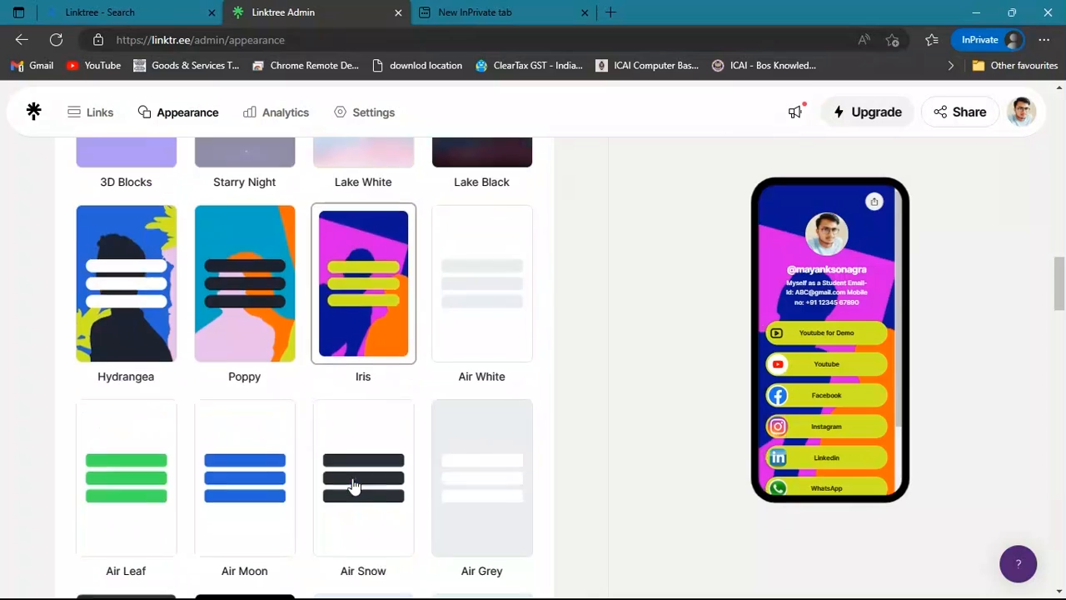
{"action": "scroll", "coordinate": [354, 485], "scroll_direction": "up", "scroll_amount": 2}
{"action": "scroll", "coordinate": [189, 474], "scroll_direction": "down", "scroll_amount": 7}
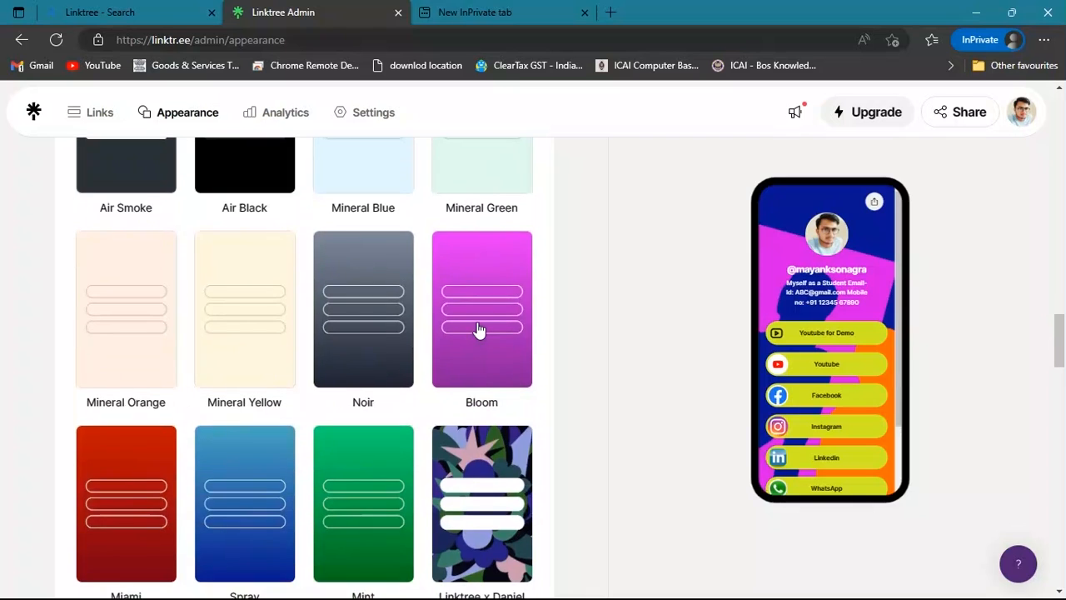
{"action": "left_click", "coordinate": [476, 328]}
Step: Set the custom appearance background to Flat Colour
{"action": "scroll", "coordinate": [350, 449], "scroll_direction": "down", "scroll_amount": 5}
{"action": "scroll", "coordinate": [349, 449], "scroll_direction": "down", "scroll_amount": 1}
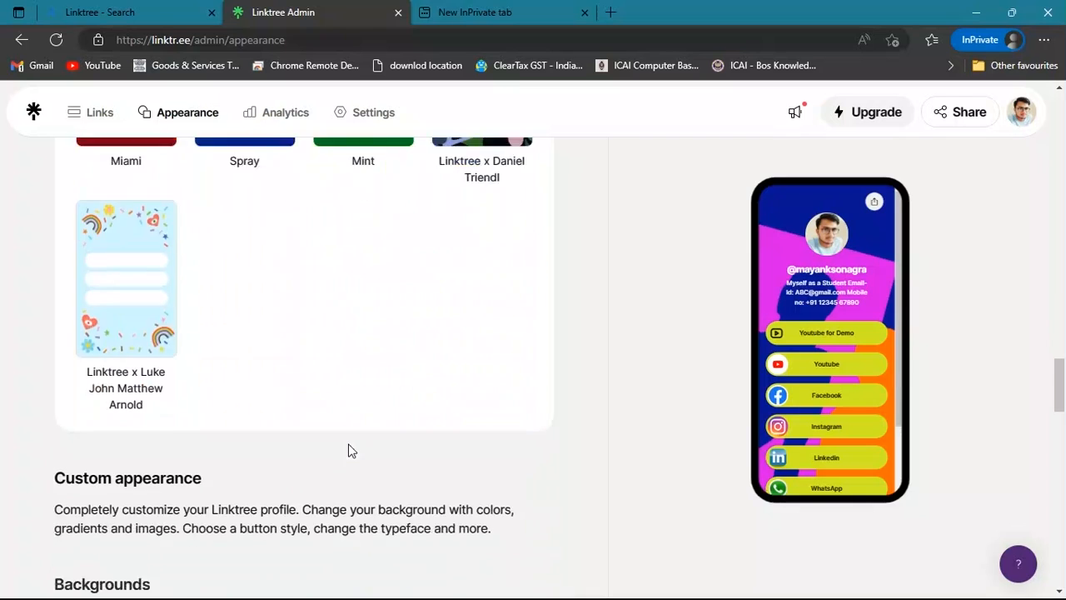
{"action": "scroll", "coordinate": [356, 381], "scroll_direction": "down", "scroll_amount": 3}
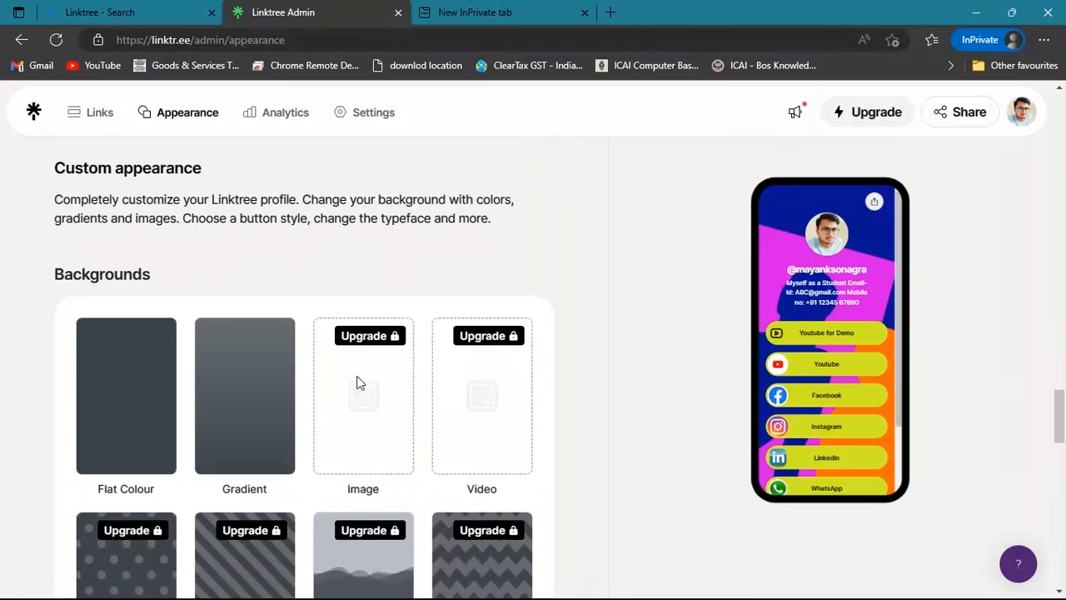
{"action": "scroll", "coordinate": [164, 220], "scroll_direction": "down", "scroll_amount": 2}
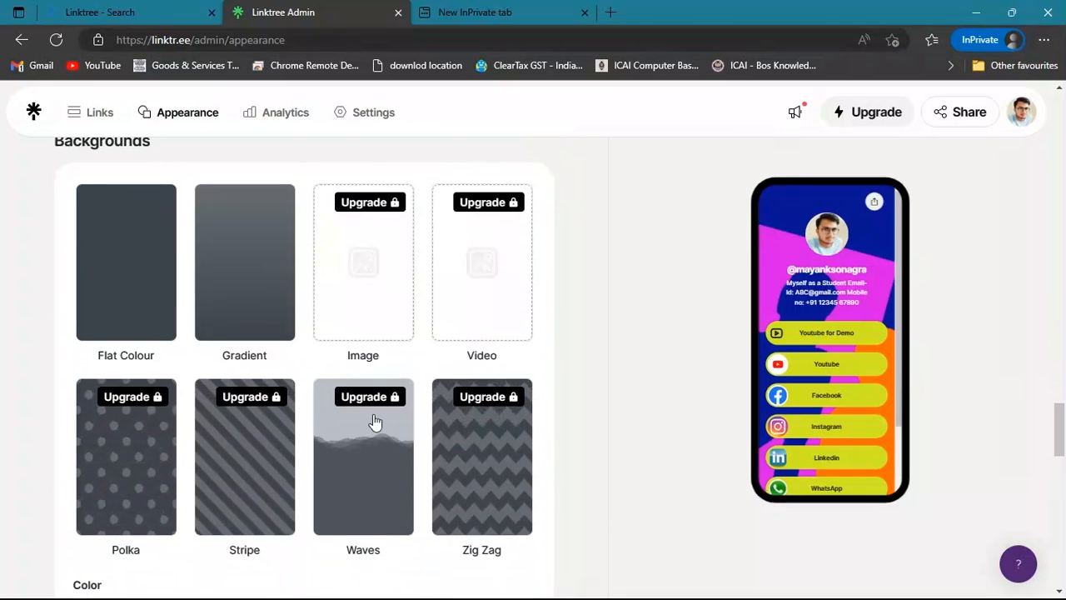
{"action": "left_click", "coordinate": [126, 252]}
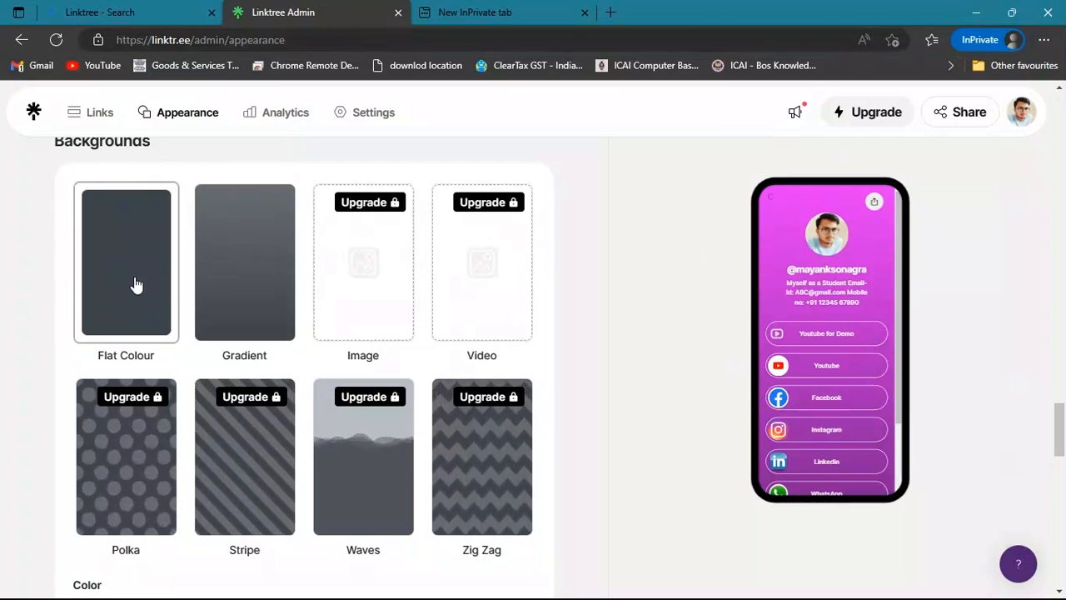
Step: Examine the background colour setting, opening its colour picker and closing it without picking a new colour
{"action": "scroll", "coordinate": [366, 351], "scroll_direction": "down", "scroll_amount": 2}
{"action": "scroll", "coordinate": [369, 350], "scroll_direction": "down", "scroll_amount": 3}
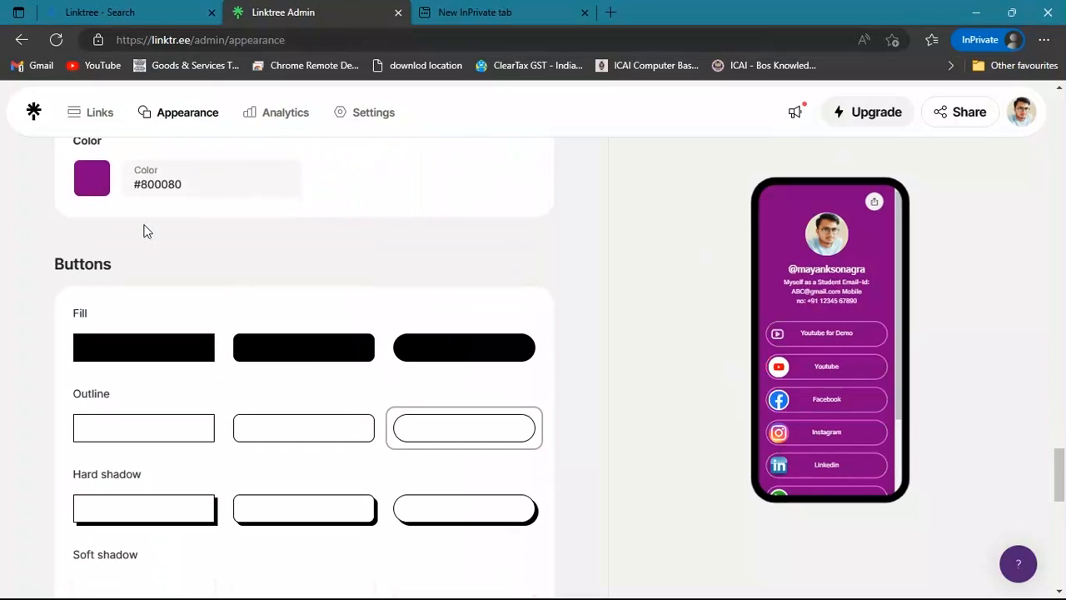
{"action": "scroll", "coordinate": [142, 231], "scroll_direction": "down", "scroll_amount": 2}
{"action": "scroll", "coordinate": [142, 230], "scroll_direction": "up", "scroll_amount": 4}
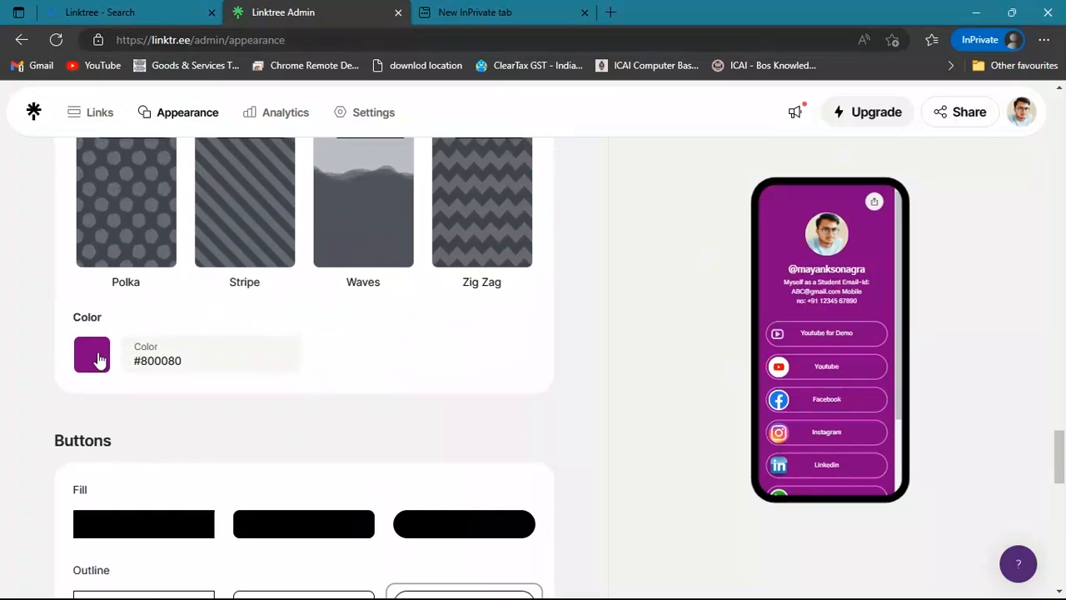
{"action": "left_click", "coordinate": [91, 353]}
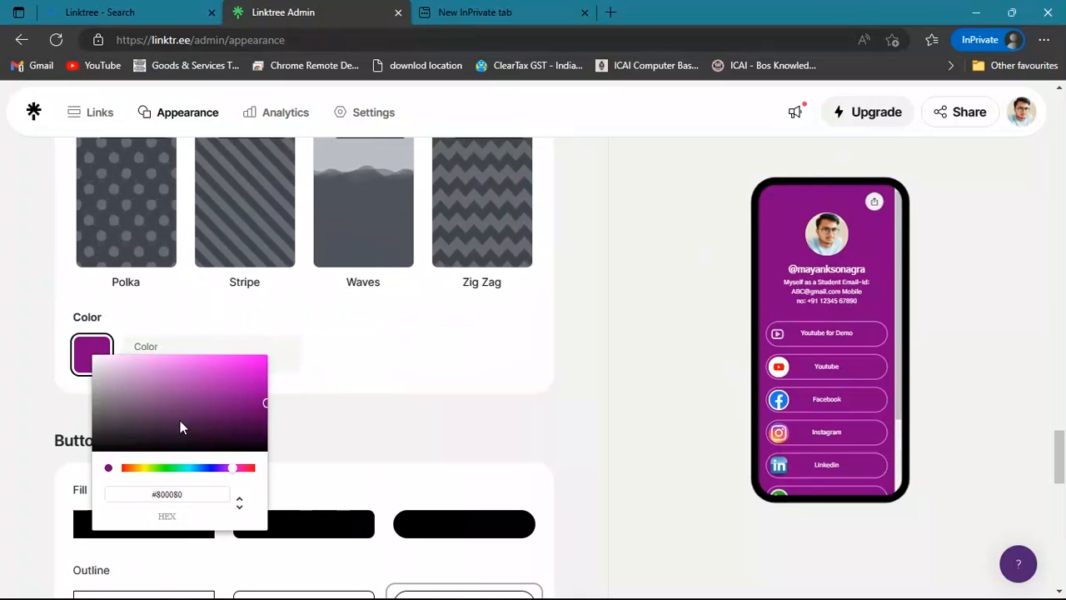
{"action": "left_click", "coordinate": [442, 405]}
Step: Try the slightly rounded Hard shadow button style and restore the fully rounded Outline style
{"action": "scroll", "coordinate": [443, 405], "scroll_direction": "down", "scroll_amount": 3}
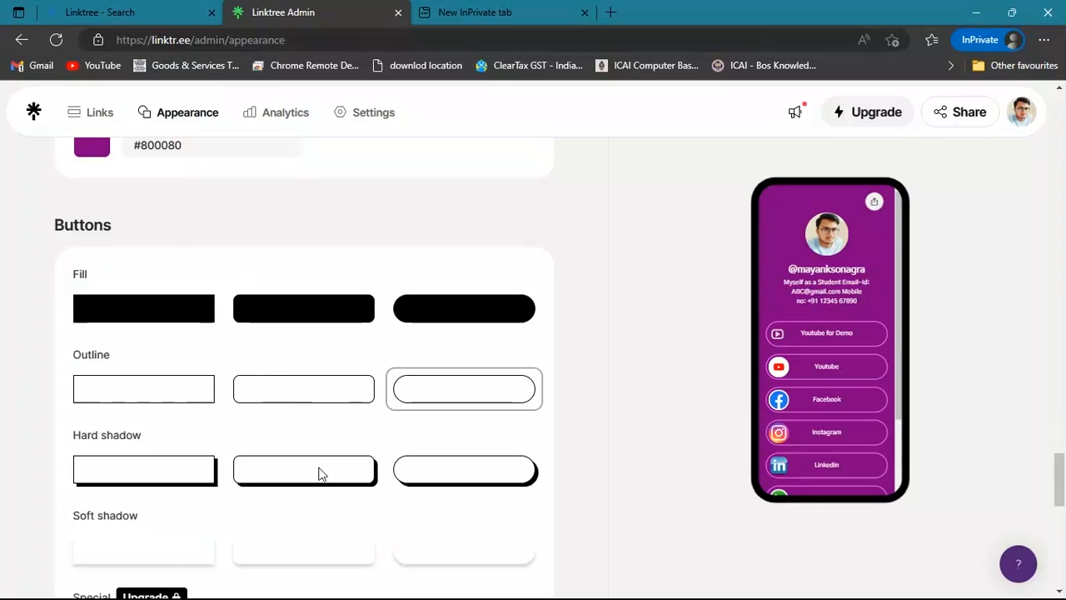
{"action": "left_click", "coordinate": [331, 478]}
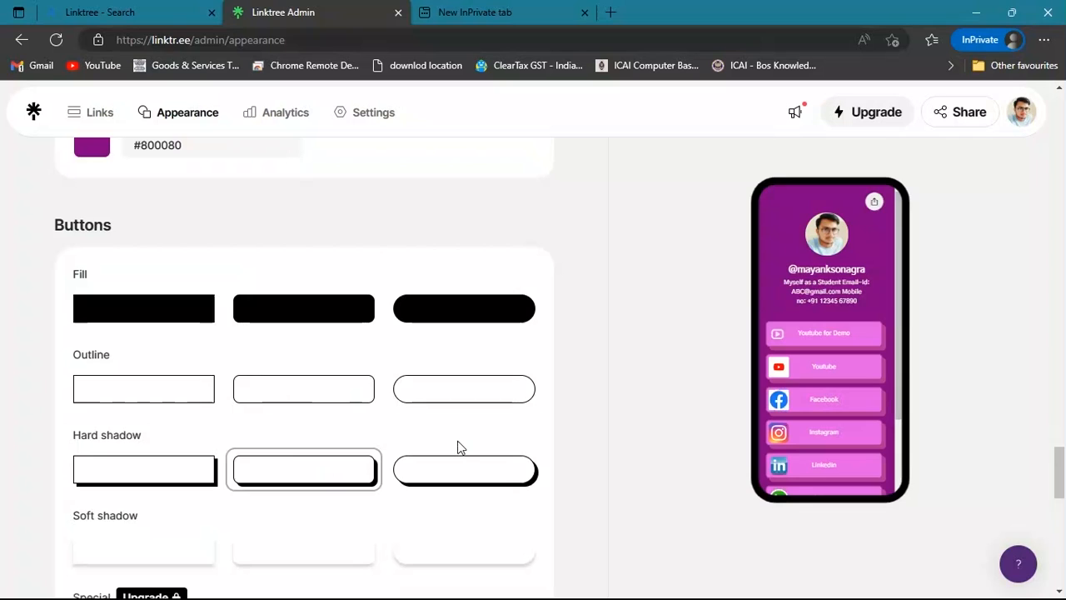
{"action": "left_click", "coordinate": [441, 406]}
Step: Try the wavy-edged Special button style and dismiss the Pro trial offer
{"action": "scroll", "coordinate": [444, 408], "scroll_direction": "down", "scroll_amount": 3}
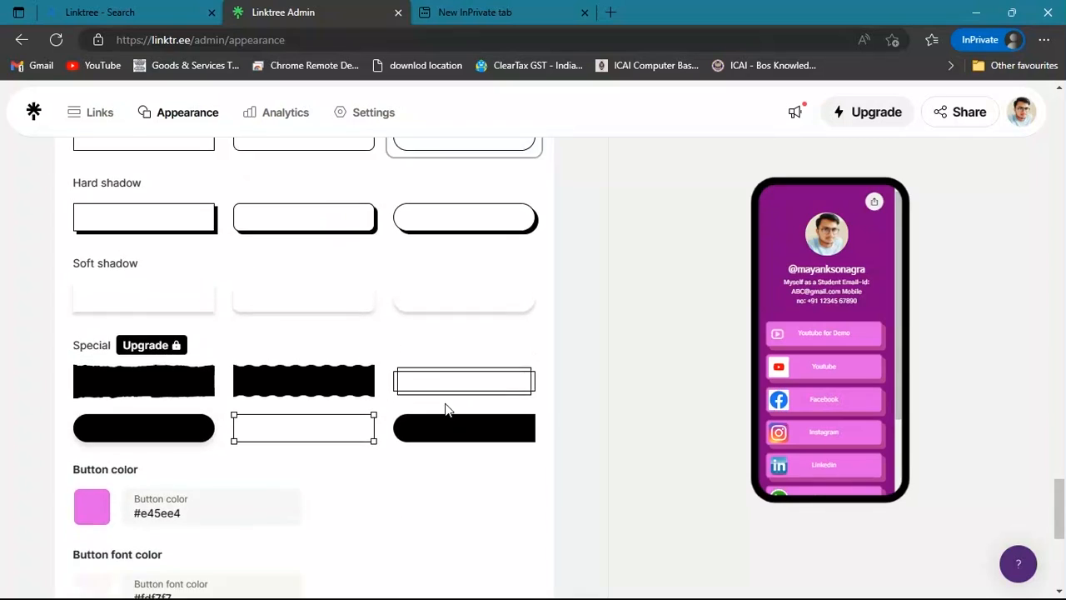
{"action": "scroll", "coordinate": [445, 408], "scroll_direction": "down", "scroll_amount": 2}
{"action": "left_click", "coordinate": [306, 256]}
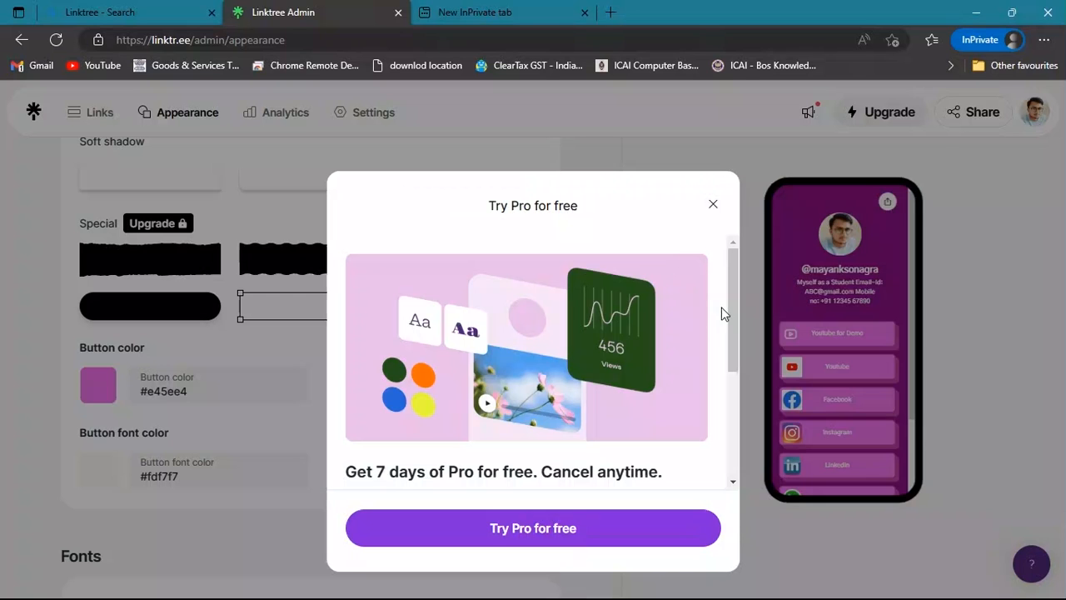
{"action": "left_click", "coordinate": [713, 204]}
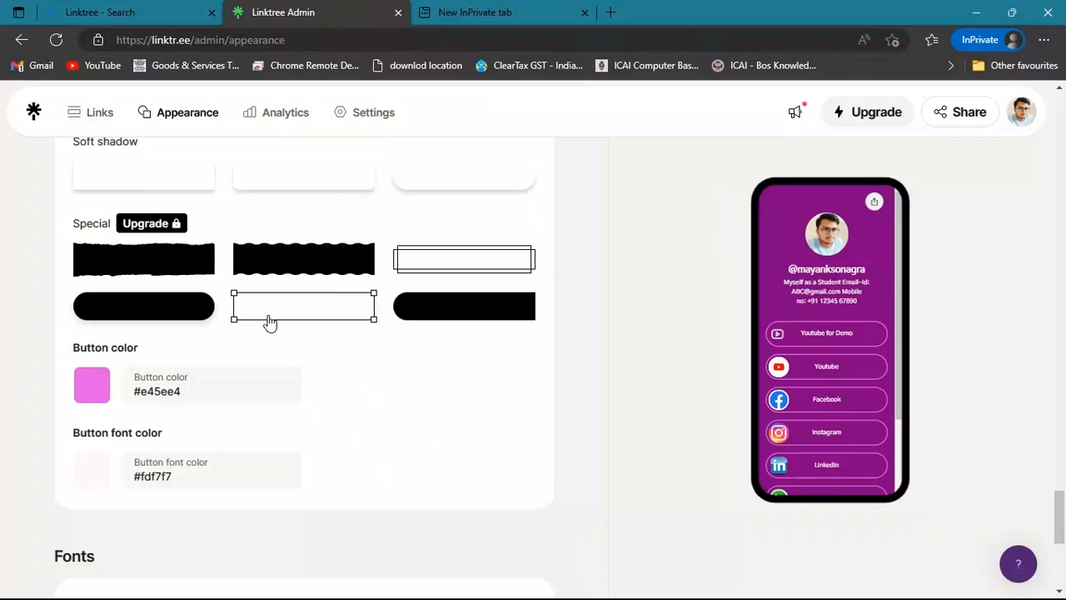
Step: Examine the button font color setting, opening its colour picker and closing it without a change
{"action": "scroll", "coordinate": [269, 314], "scroll_direction": "down", "scroll_amount": 3}
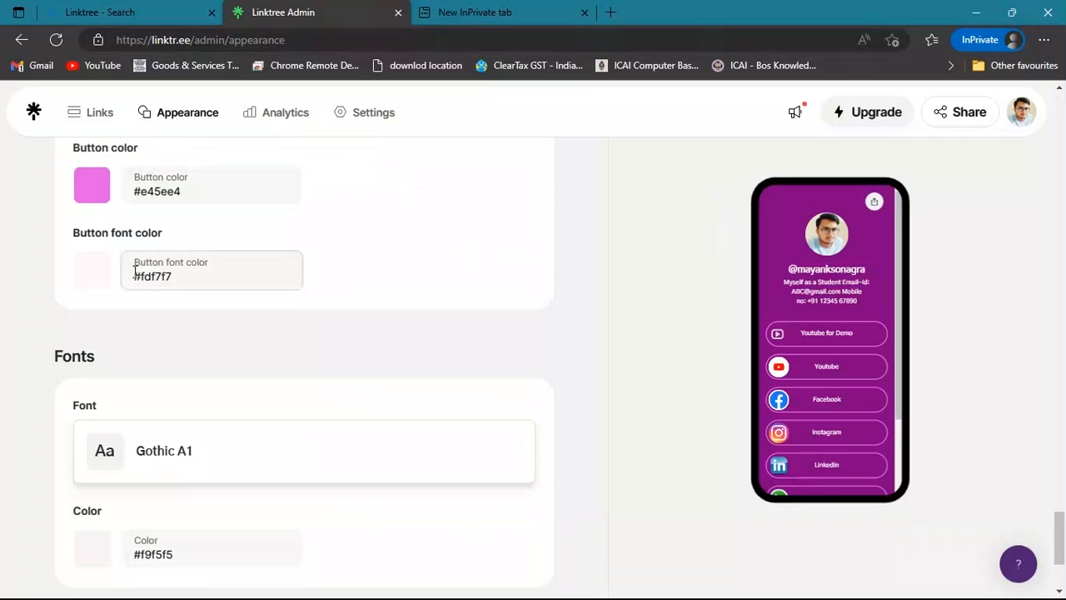
{"action": "scroll", "coordinate": [117, 291], "scroll_direction": "up", "scroll_amount": 1}
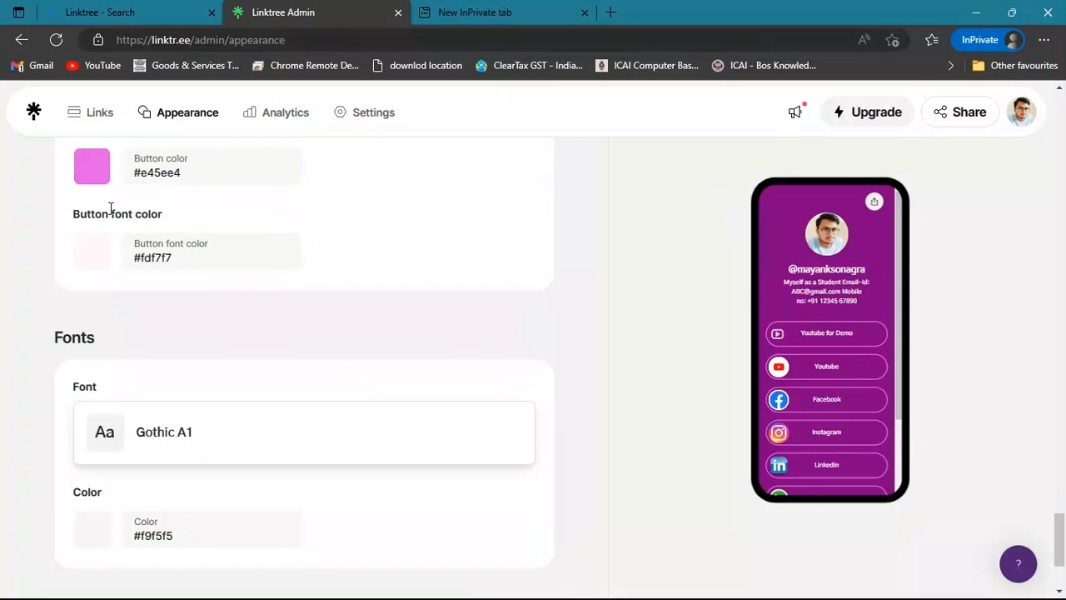
{"action": "left_click_drag", "start_coordinate": [110, 214], "coordinate": [162, 215]}
{"action": "left_click", "coordinate": [95, 259]}
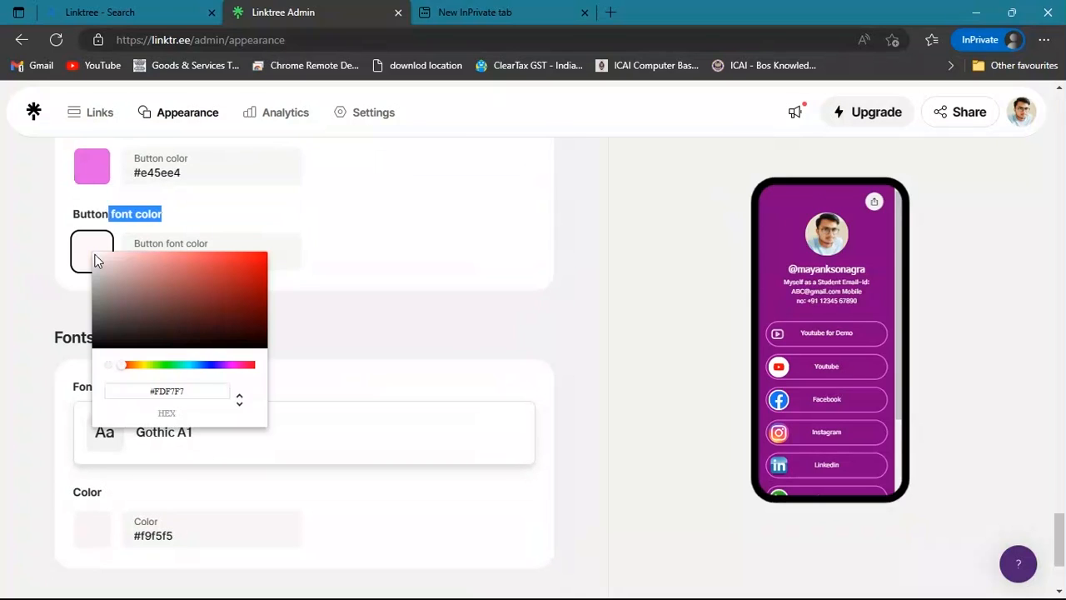
{"action": "left_click", "coordinate": [334, 336]}
Step: Change the profile font to EB Garamond and save it, declining the plan upgrade offered for a locked font
{"action": "scroll", "coordinate": [335, 336], "scroll_direction": "down", "scroll_amount": 1}
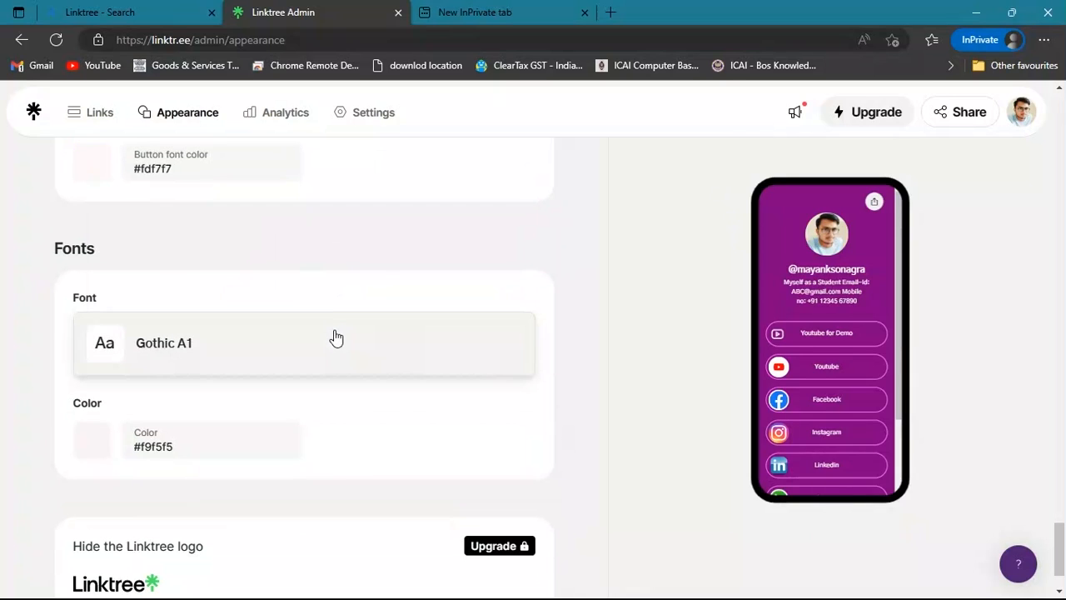
{"action": "left_click", "coordinate": [335, 337]}
{"action": "scroll", "coordinate": [442, 362], "scroll_direction": "down", "scroll_amount": 3}
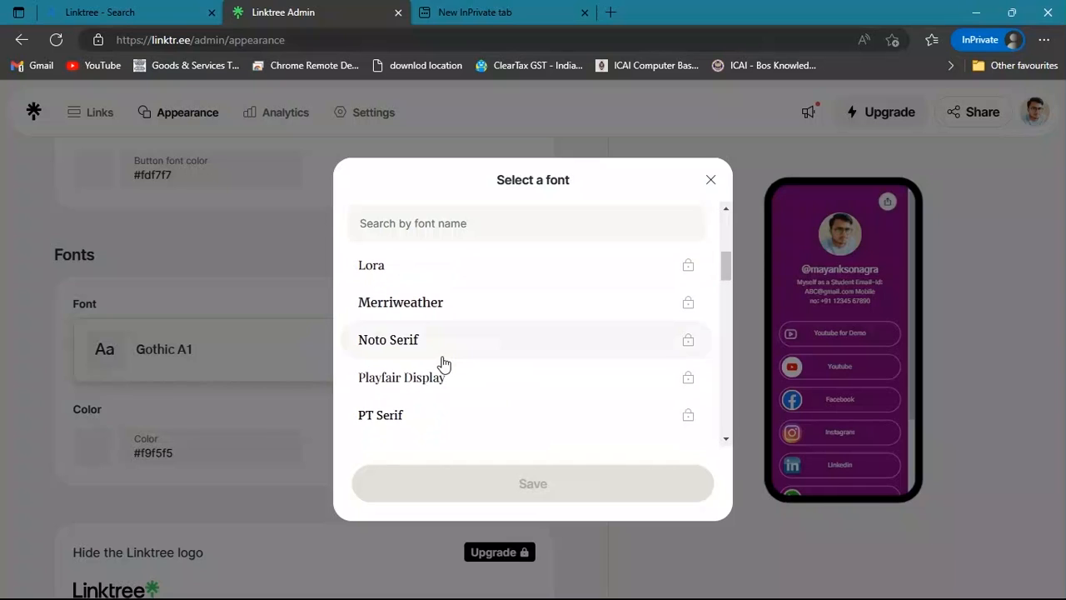
{"action": "left_click", "coordinate": [386, 308]}
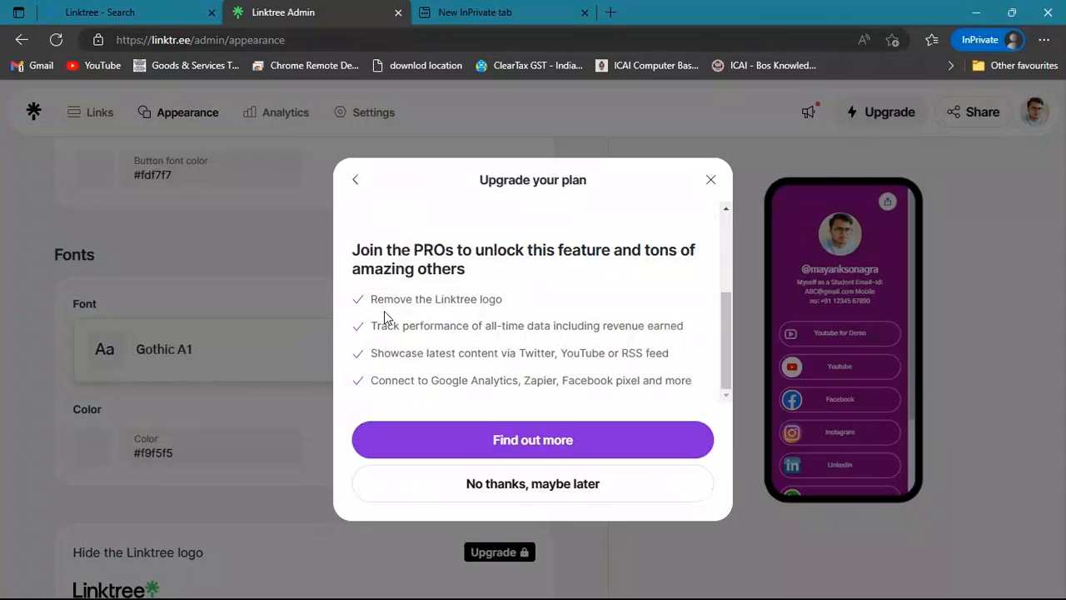
{"action": "double_click", "coordinate": [525, 487]}
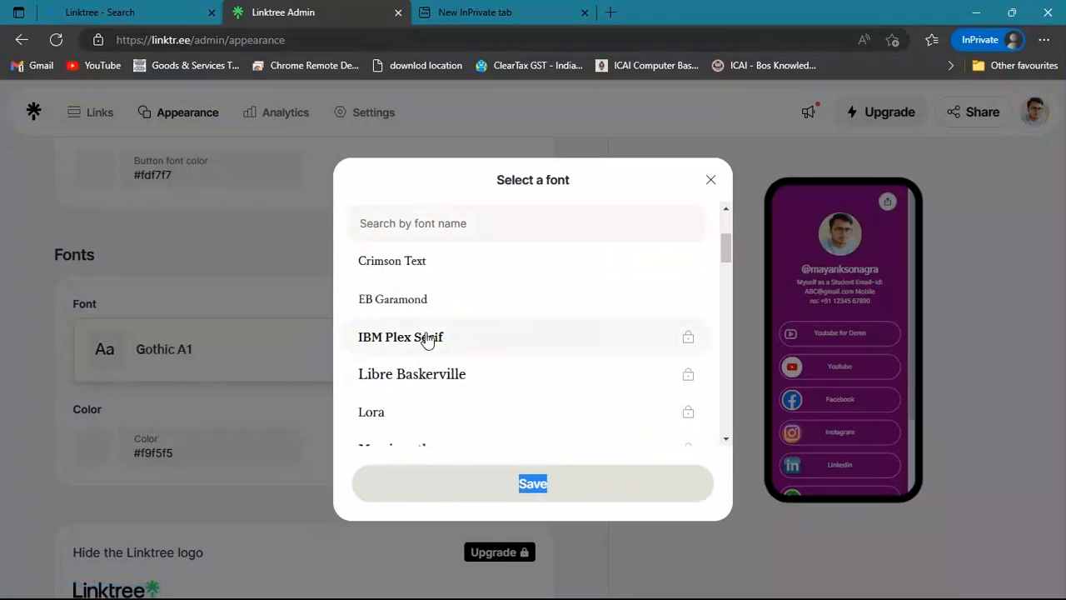
{"action": "left_click", "coordinate": [585, 313]}
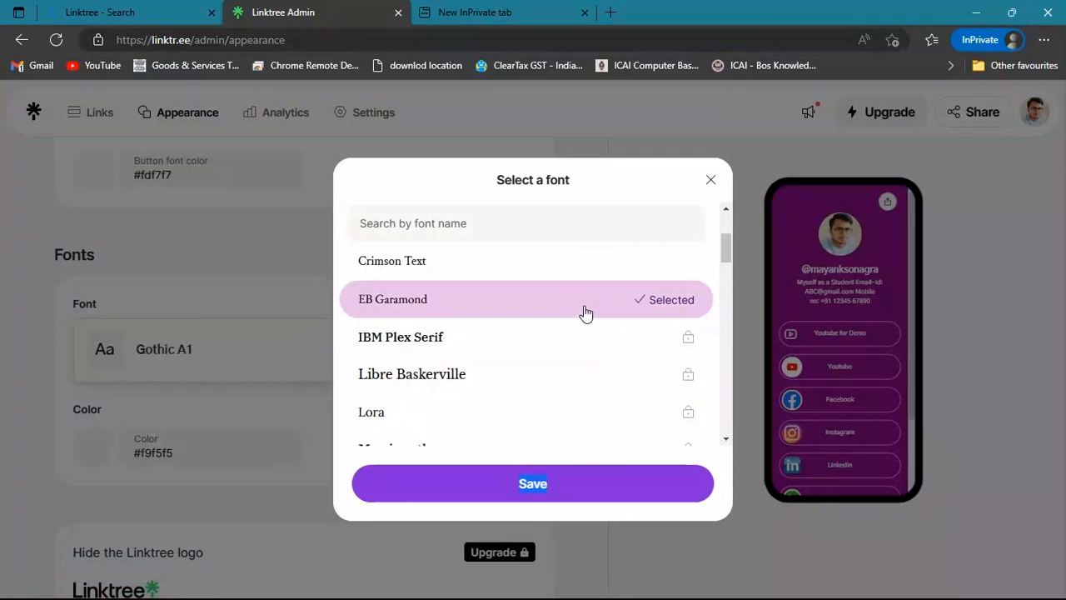
{"action": "left_click", "coordinate": [490, 500]}
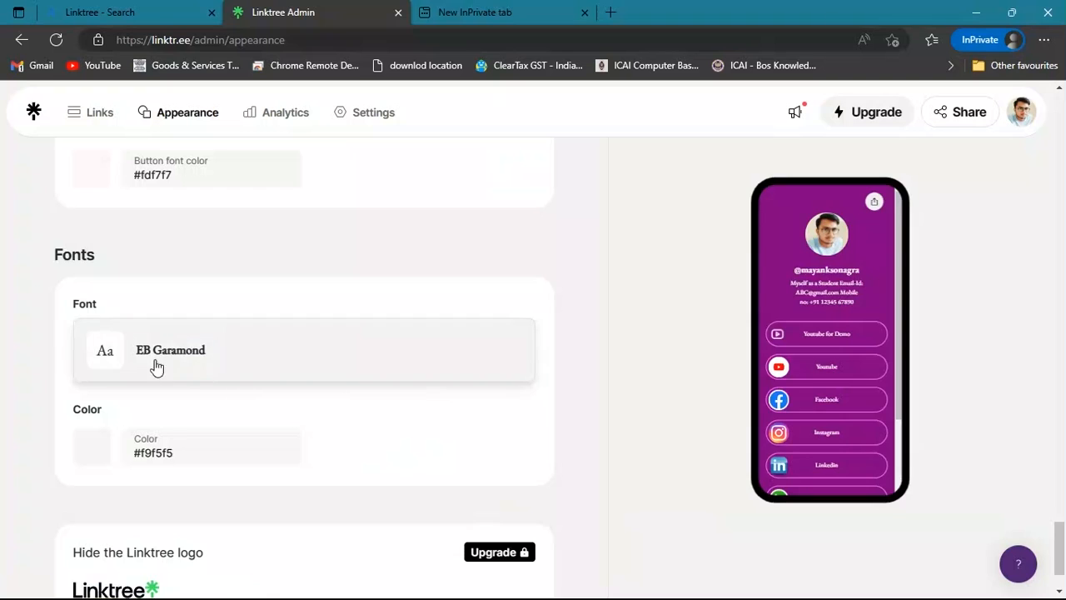
Step: Change the profile font to Gothic A1, finding it with the font search "gothic", and save it
{"action": "left_click", "coordinate": [322, 321]}
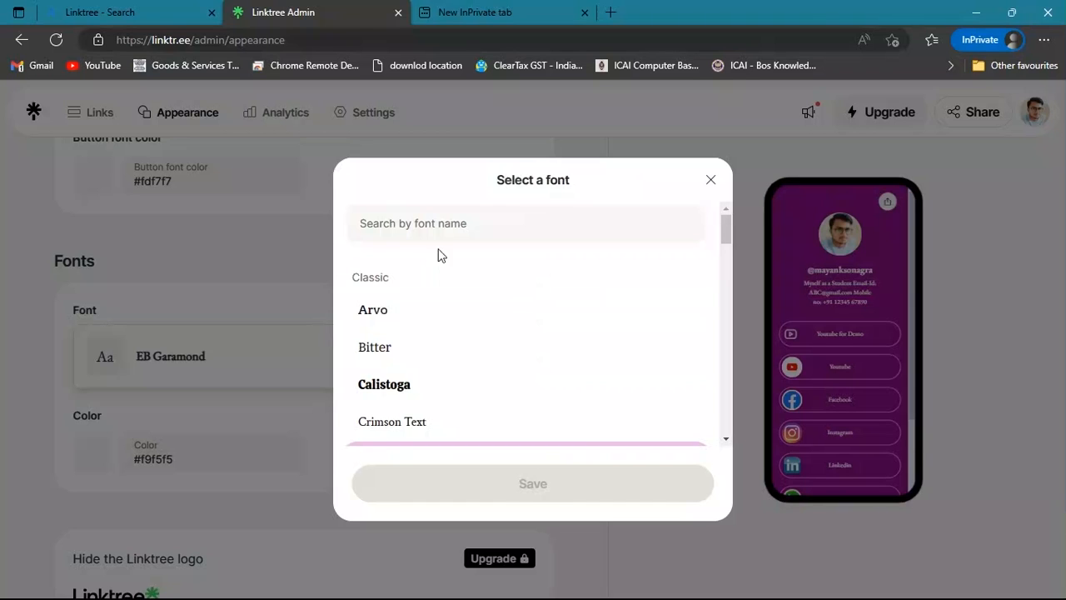
{"action": "left_click", "coordinate": [447, 241]}
{"action": "type", "text": "gothic"}
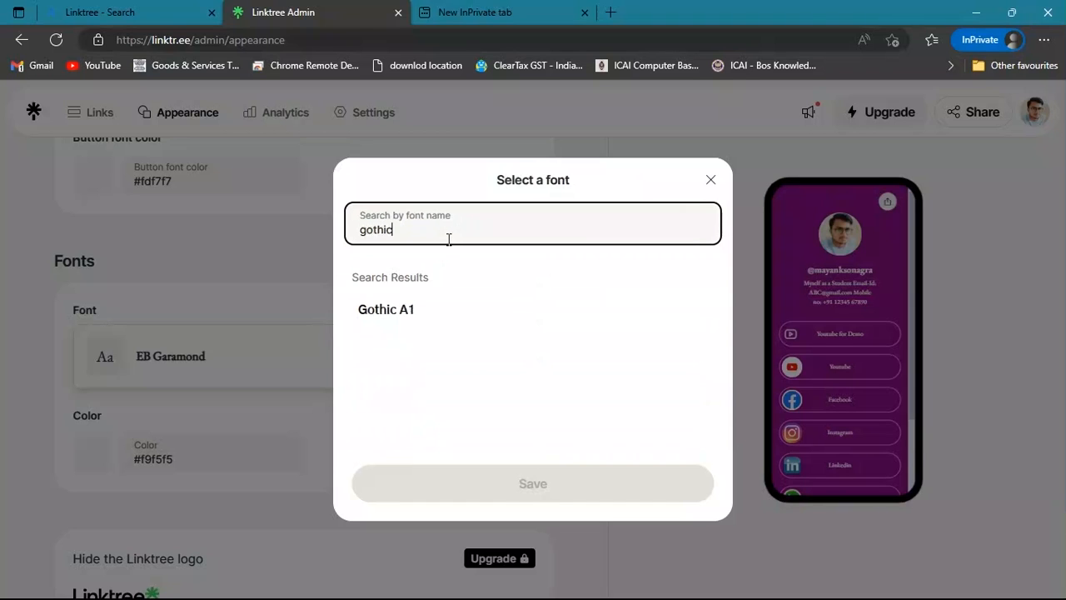
{"action": "left_click", "coordinate": [419, 311]}
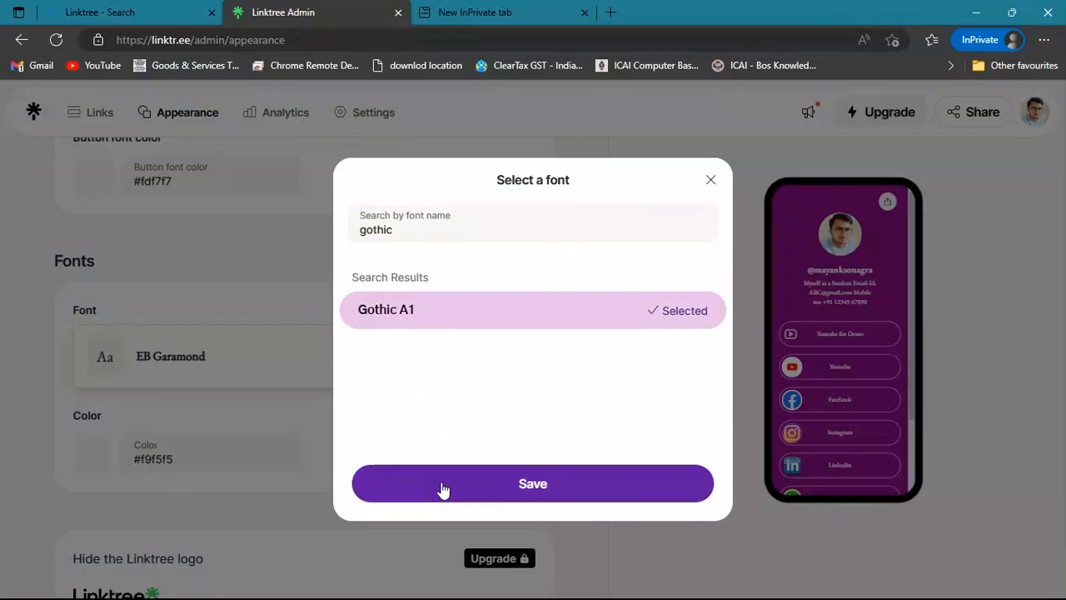
{"action": "left_click", "coordinate": [441, 491]}
Step: Examine the Analytics page, covering the lifetime figures, the date range and the daily activity chart
{"action": "scroll", "coordinate": [261, 391], "scroll_direction": "down", "scroll_amount": 1}
{"action": "scroll", "coordinate": [261, 386], "scroll_direction": "up", "scroll_amount": 7}
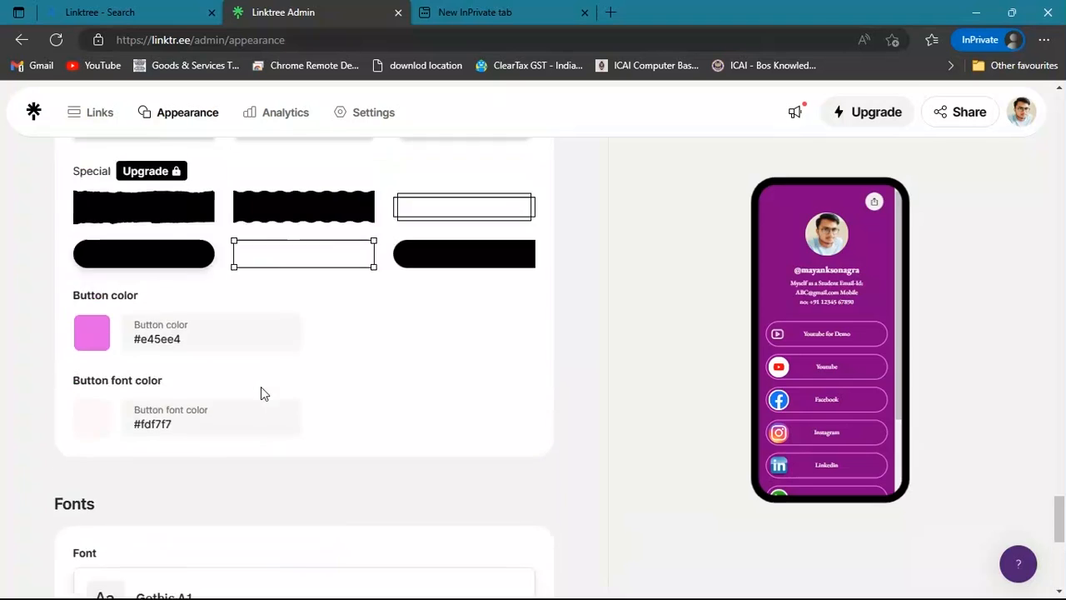
{"action": "scroll", "coordinate": [281, 319], "scroll_direction": "up", "scroll_amount": 15}
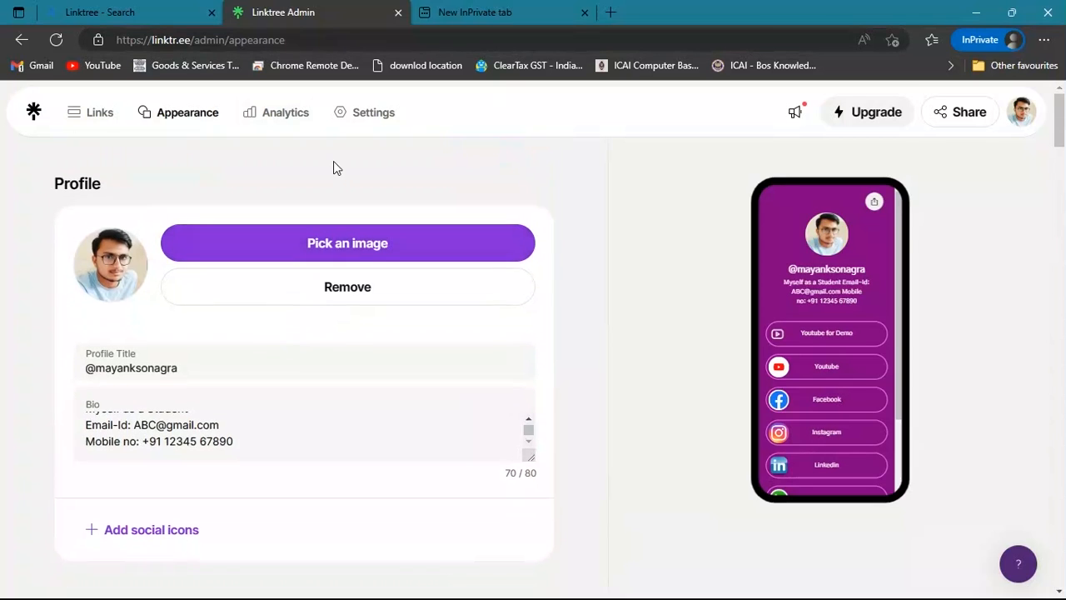
{"action": "left_click", "coordinate": [295, 122]}
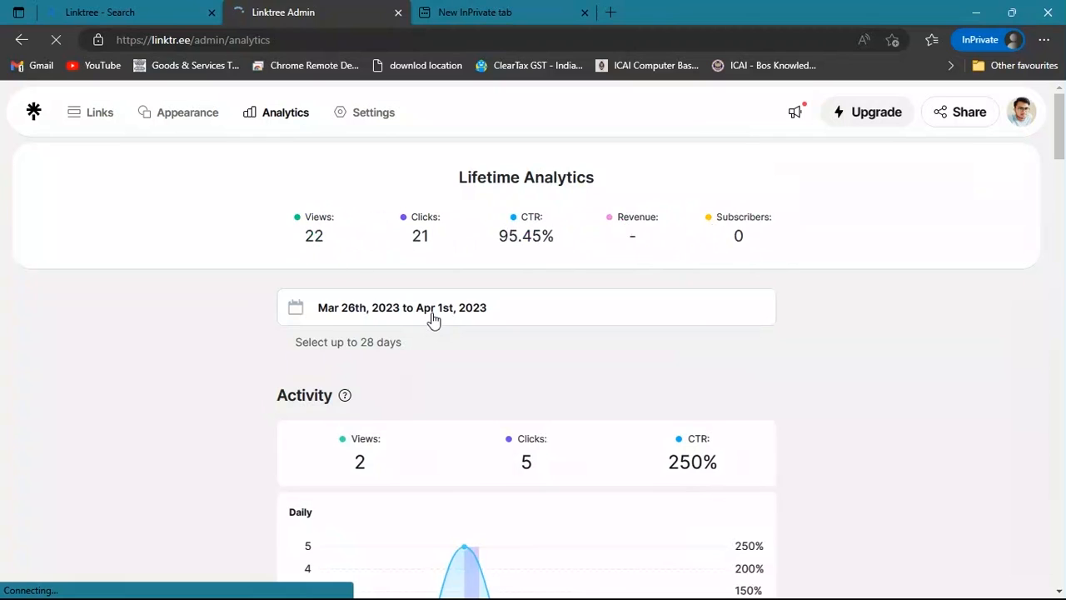
{"action": "scroll", "coordinate": [433, 319], "scroll_direction": "down", "scroll_amount": 3}
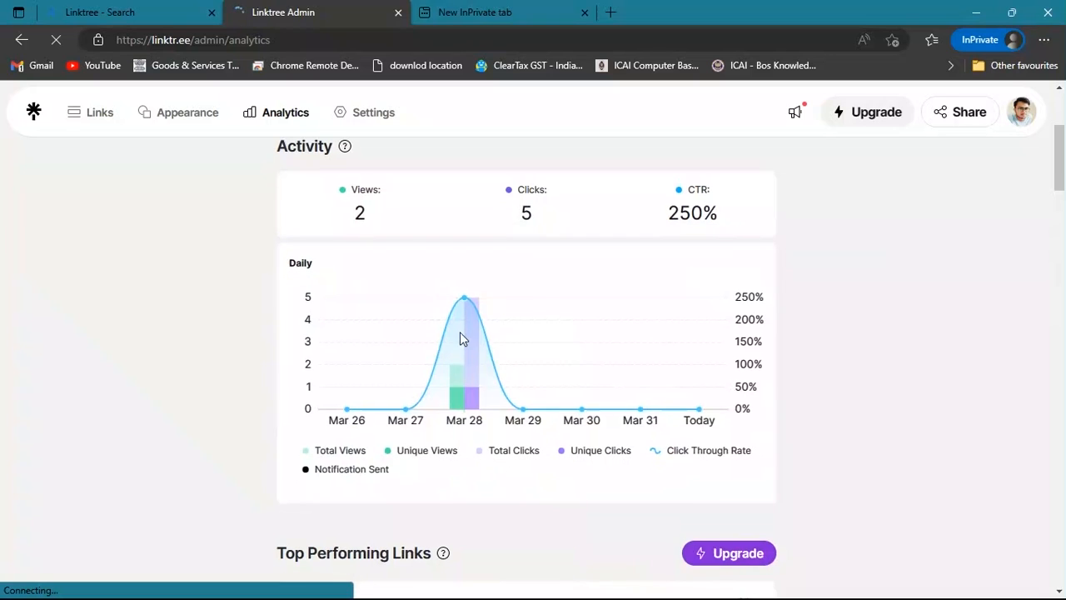
{"action": "mouse_move", "coordinate": [461, 312]}
{"action": "scroll", "coordinate": [339, 216], "scroll_direction": "up", "scroll_amount": 2}
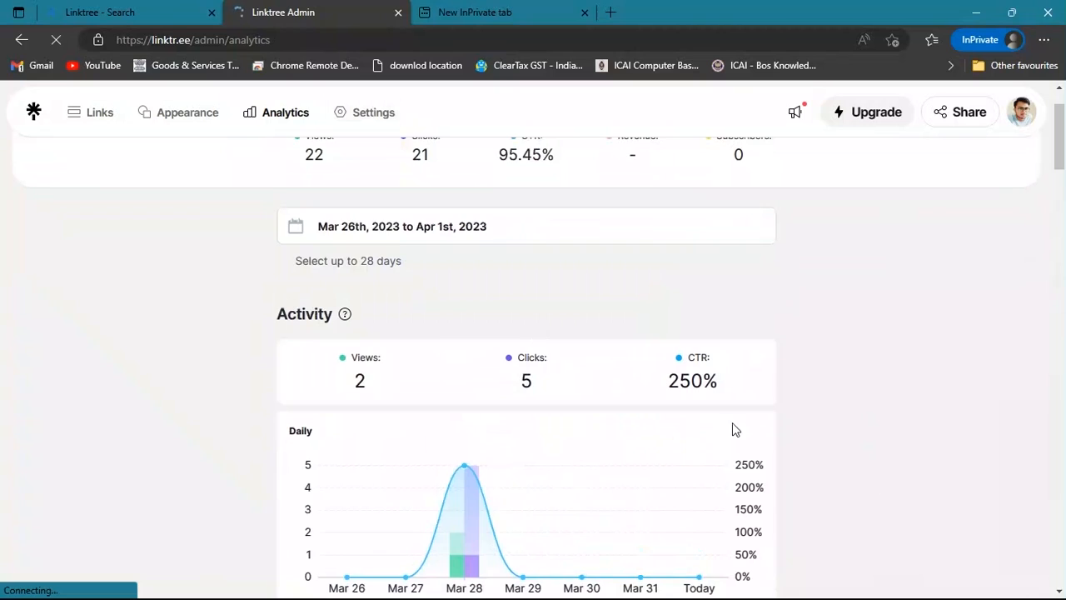
{"action": "scroll", "coordinate": [531, 331], "scroll_direction": "up", "scroll_amount": 1}
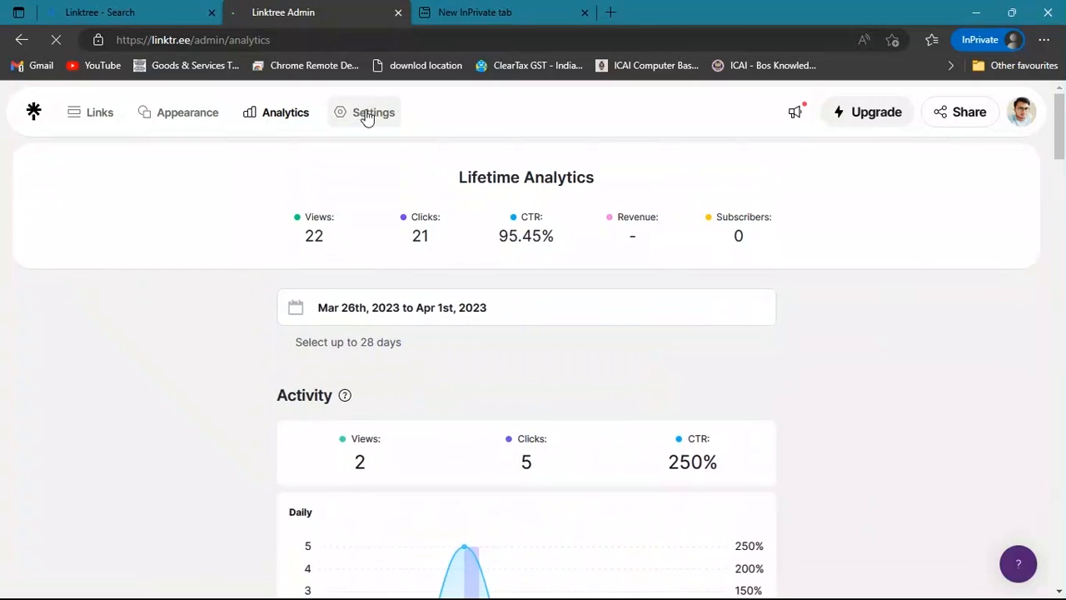
Step: Examine the Settings page from Social icons through mailing list, SEO and analytics integrations to Affiliate programs
{"action": "left_click", "coordinate": [367, 117]}
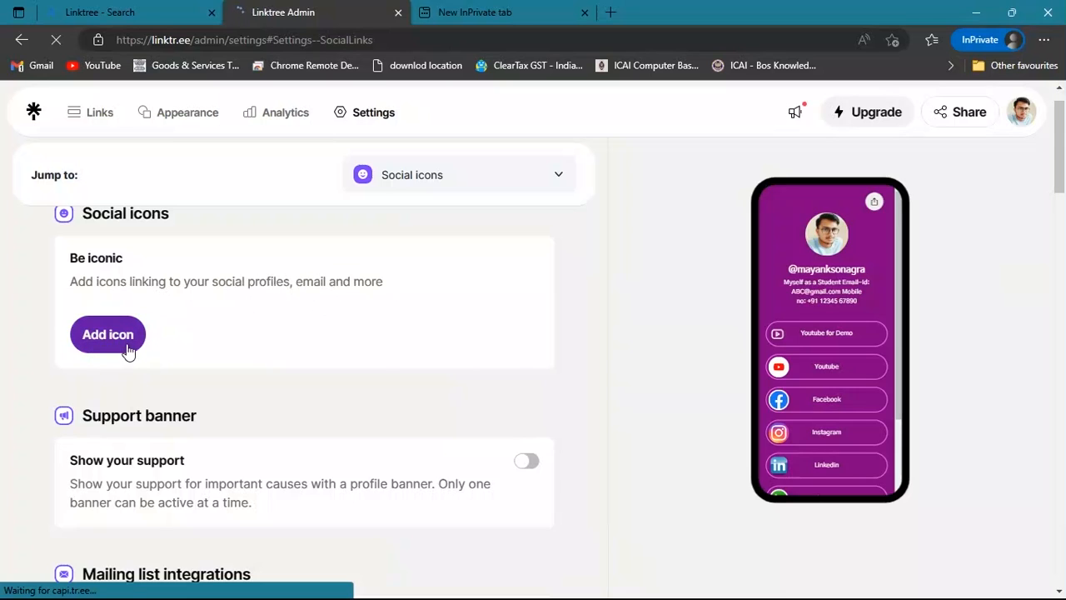
{"action": "scroll", "coordinate": [165, 337], "scroll_direction": "down", "scroll_amount": 4}
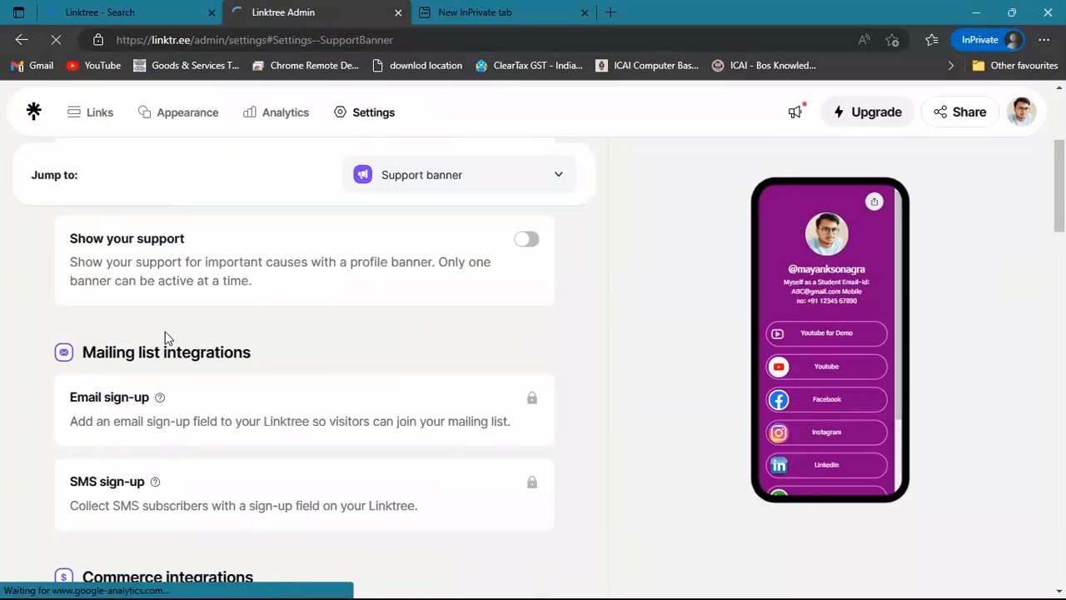
{"action": "scroll", "coordinate": [165, 337], "scroll_direction": "down", "scroll_amount": 1}
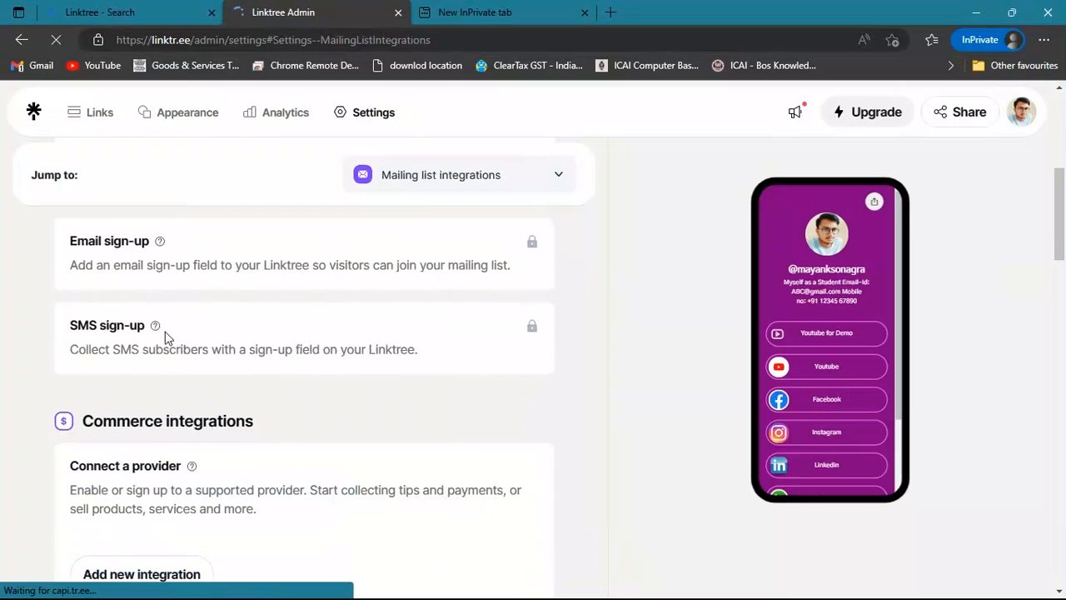
{"action": "scroll", "coordinate": [165, 337], "scroll_direction": "down", "scroll_amount": 4}
{"action": "scroll", "coordinate": [164, 338], "scroll_direction": "down", "scroll_amount": 4}
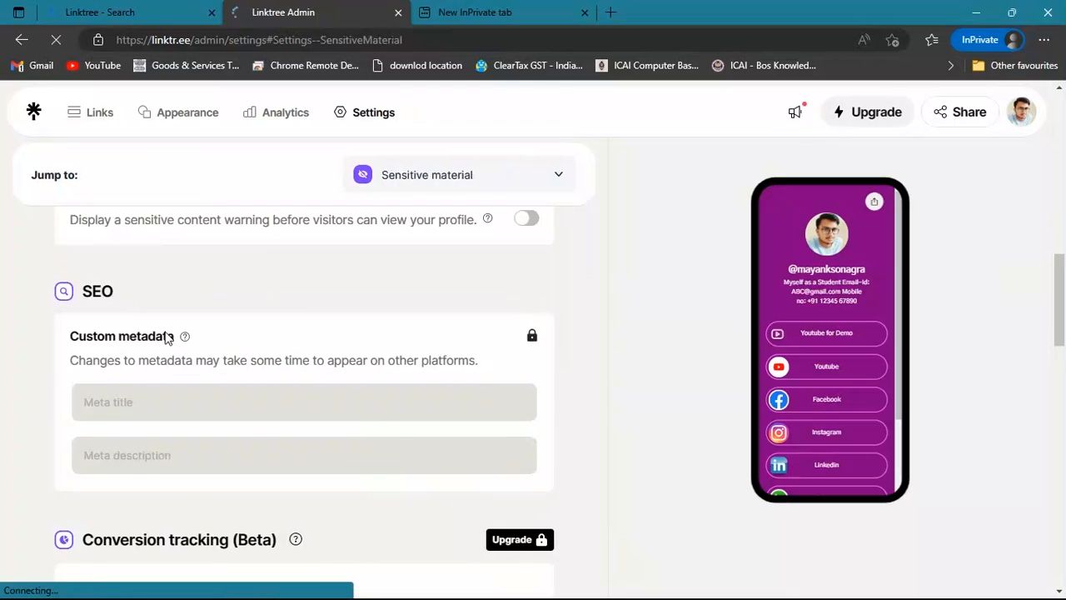
{"action": "scroll", "coordinate": [165, 338], "scroll_direction": "down", "scroll_amount": 10}
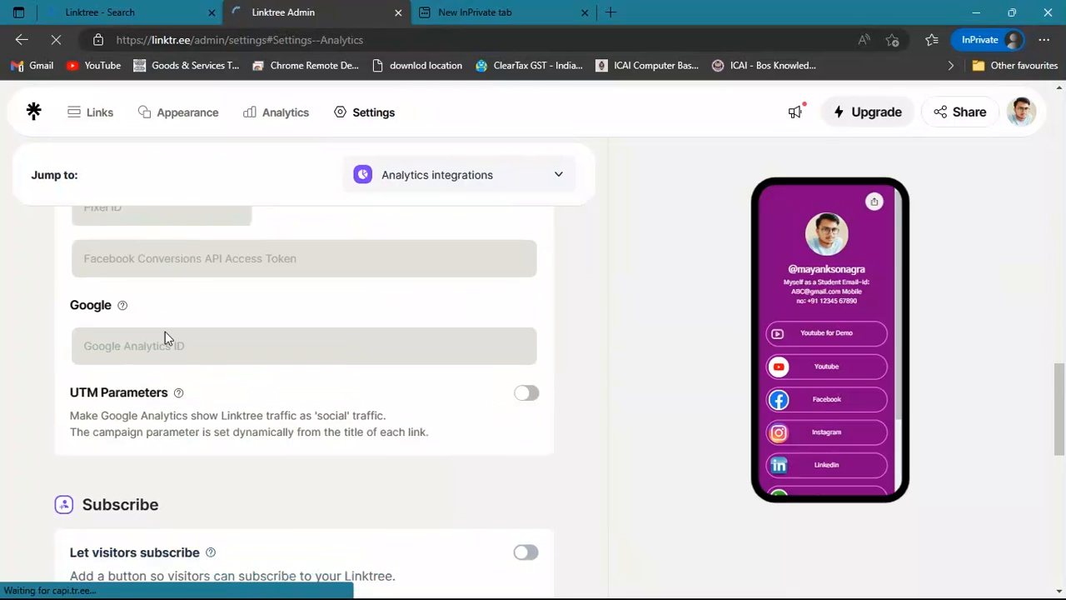
{"action": "scroll", "coordinate": [165, 332], "scroll_direction": "down", "scroll_amount": 3}
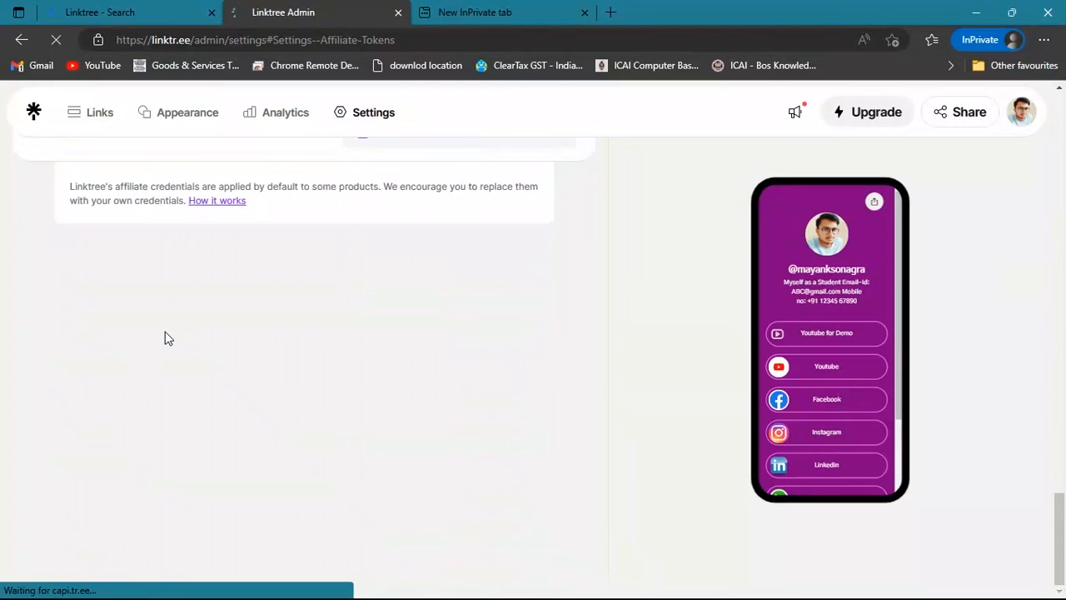
Step: Review the My account page, including the plan, account actions and Danger Zone, and return to the Links page
{"action": "left_click", "coordinate": [1022, 108]}
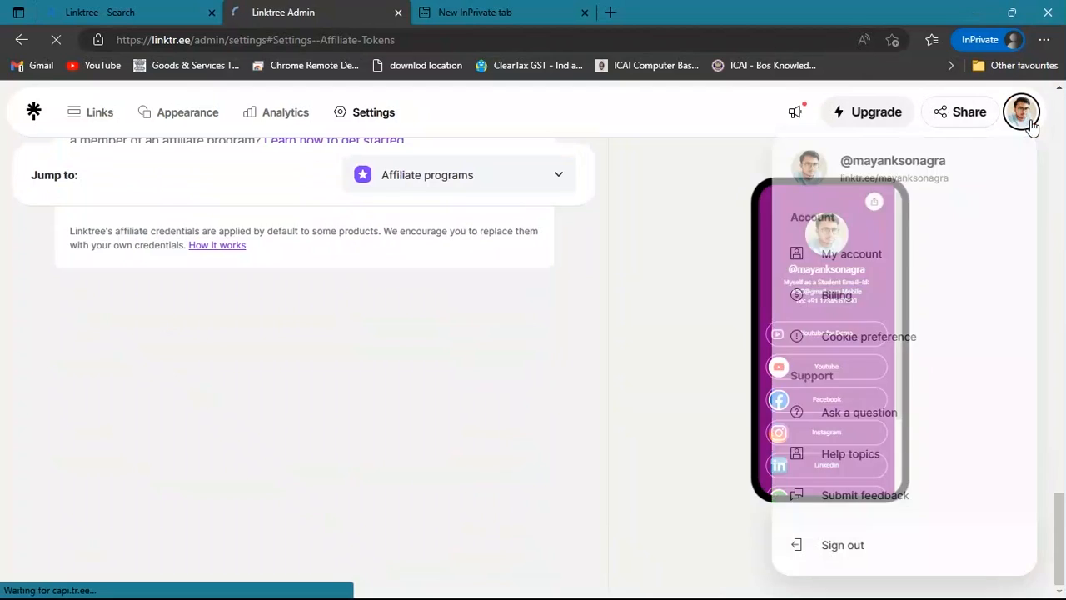
{"action": "left_click", "coordinate": [875, 262]}
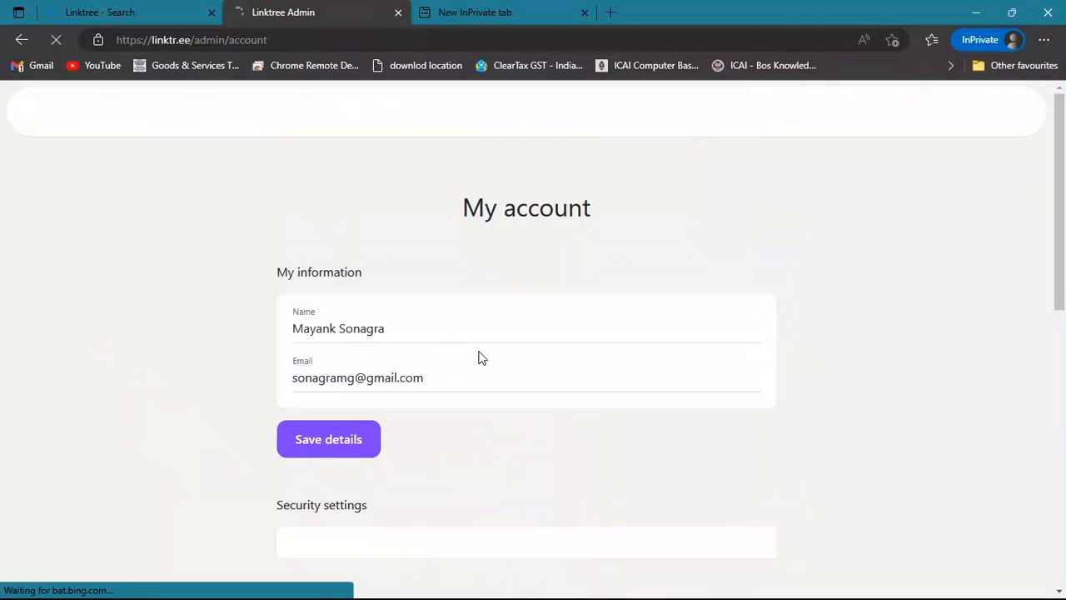
{"action": "scroll", "coordinate": [492, 402], "scroll_direction": "down", "scroll_amount": 6}
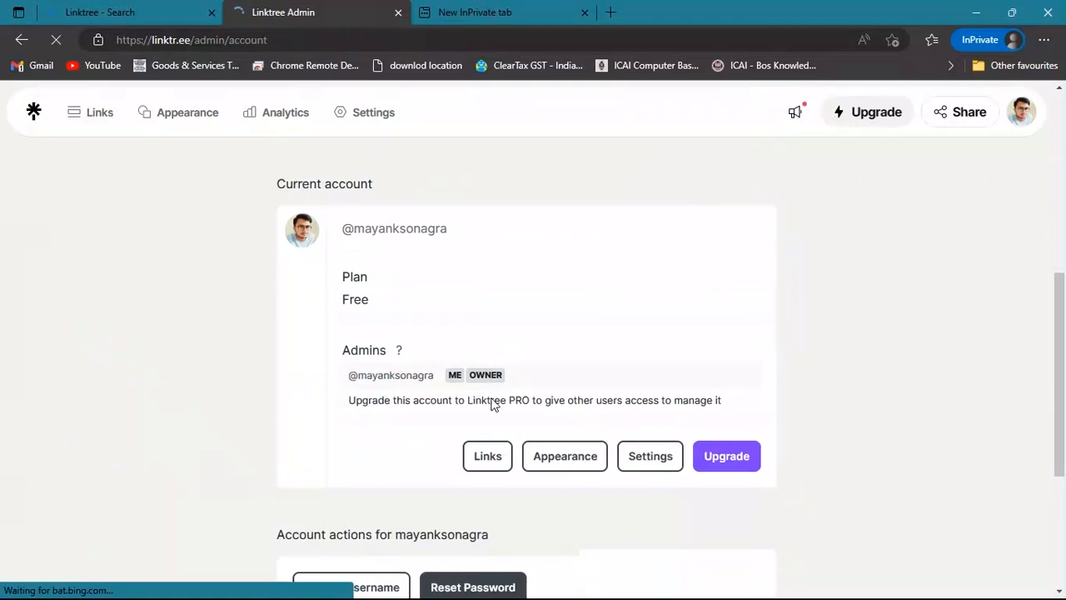
{"action": "scroll", "coordinate": [380, 385], "scroll_direction": "up", "scroll_amount": 3}
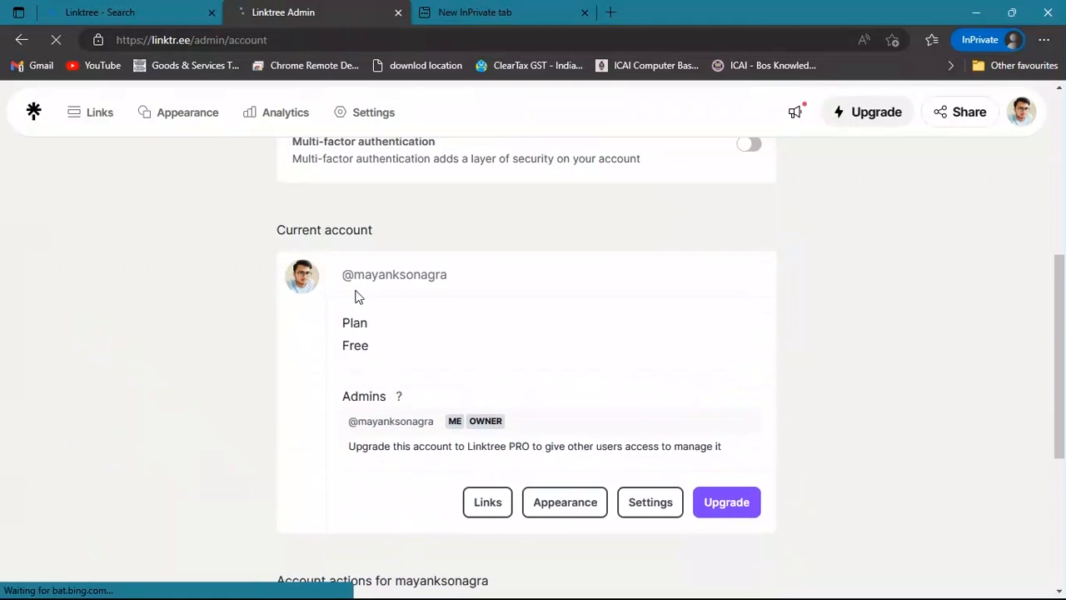
{"action": "double_click", "coordinate": [358, 345]}
{"action": "scroll", "coordinate": [431, 348], "scroll_direction": "down", "scroll_amount": 2}
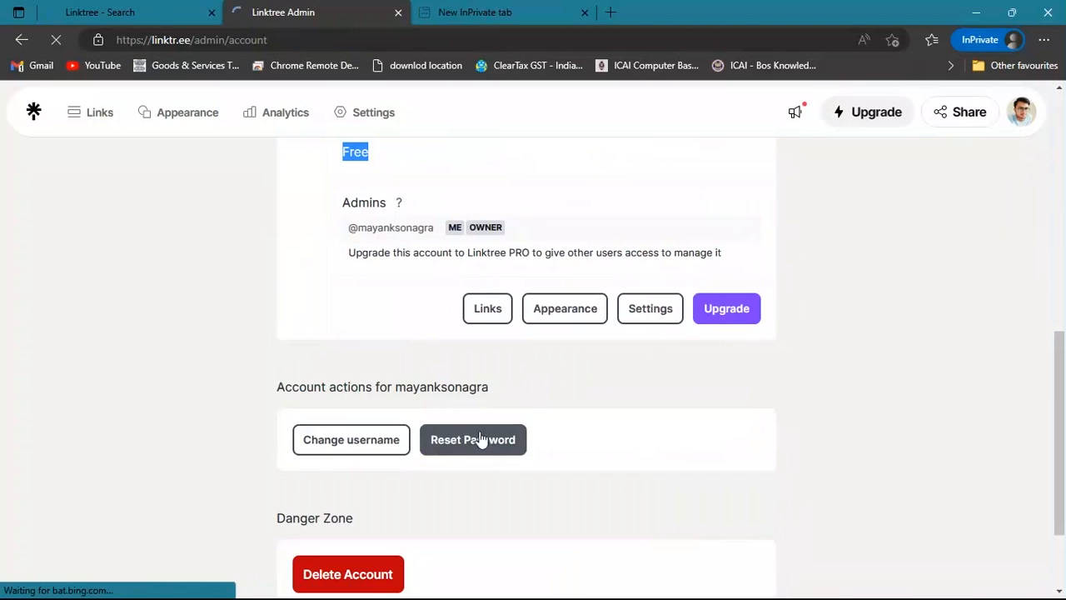
{"action": "scroll", "coordinate": [340, 578], "scroll_direction": "down", "scroll_amount": 1}
{"action": "scroll", "coordinate": [340, 579], "scroll_direction": "down", "scroll_amount": 1}
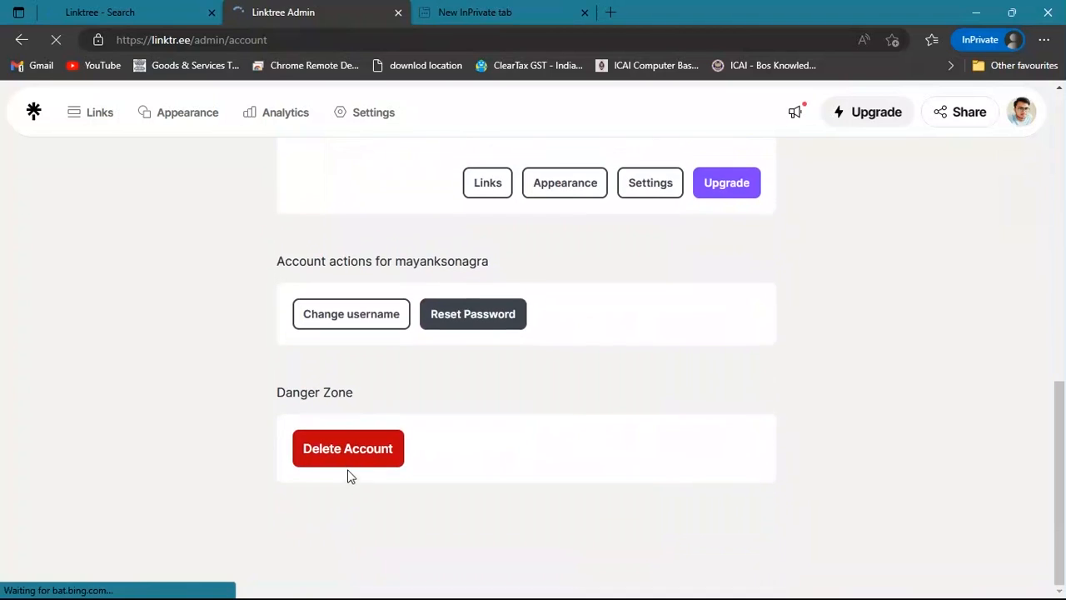
{"action": "scroll", "coordinate": [494, 317], "scroll_direction": "up", "scroll_amount": 8}
{"action": "scroll", "coordinate": [494, 317], "scroll_direction": "down", "scroll_amount": 1}
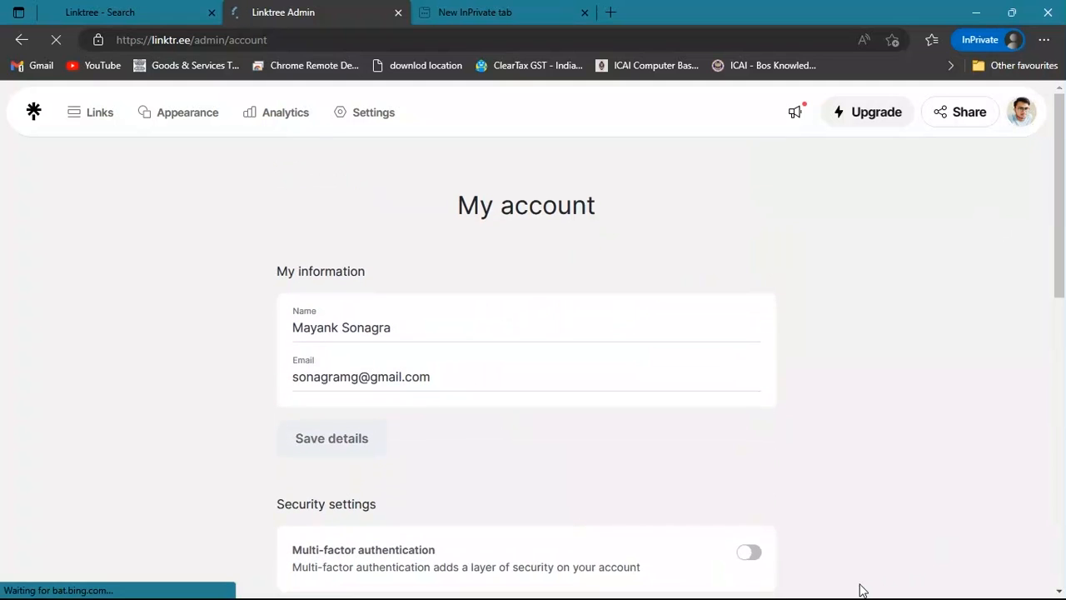
{"action": "left_click", "coordinate": [96, 133]}
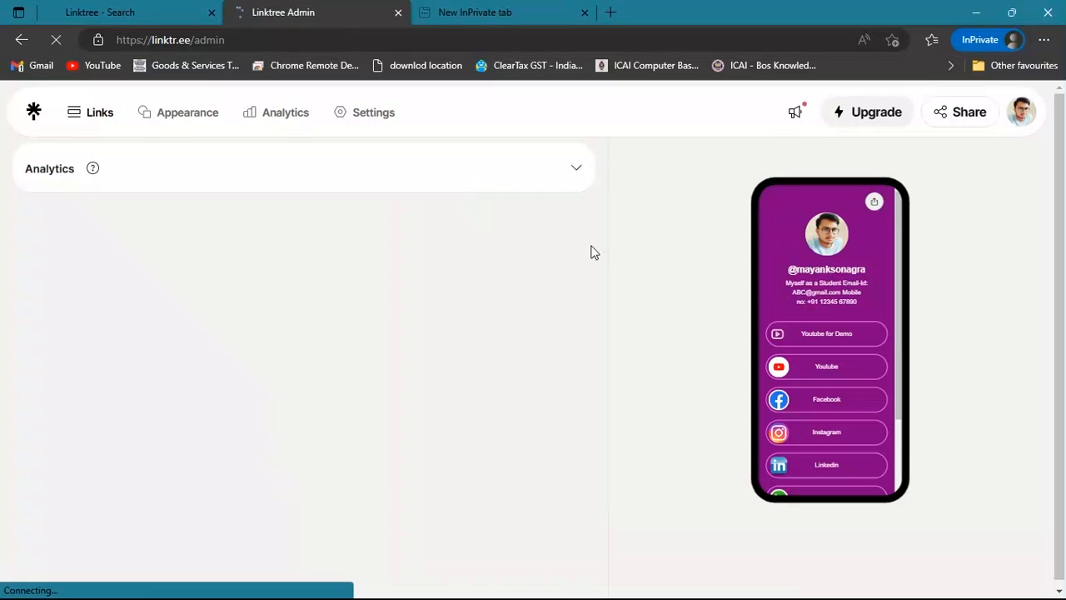
Step: Switch to the New InPrivate tab and write "Thanks for Watching My Youtube Video" in the Bing search field without submitting it
{"action": "left_click", "coordinate": [519, 23]}
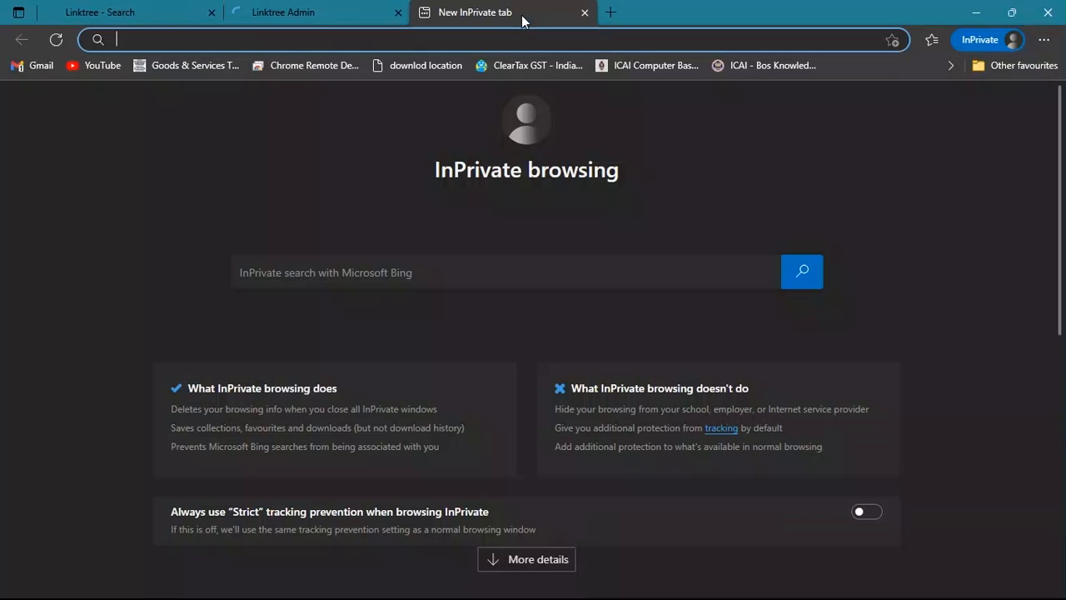
{"action": "left_click", "coordinate": [373, 276]}
{"action": "type", "text": "T"}
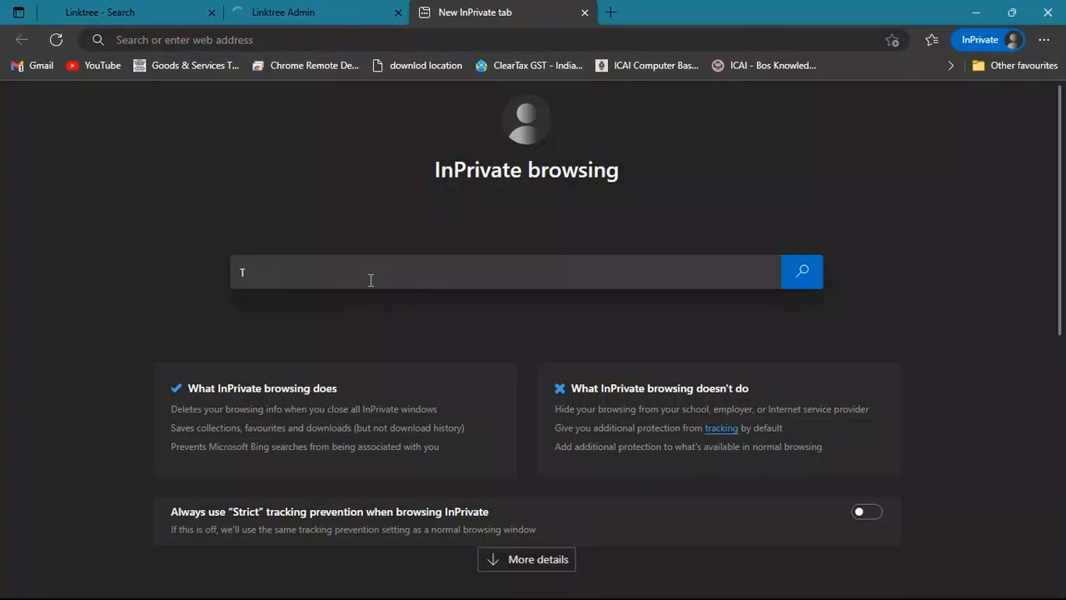
{"action": "type", "text": "hanks for W"}
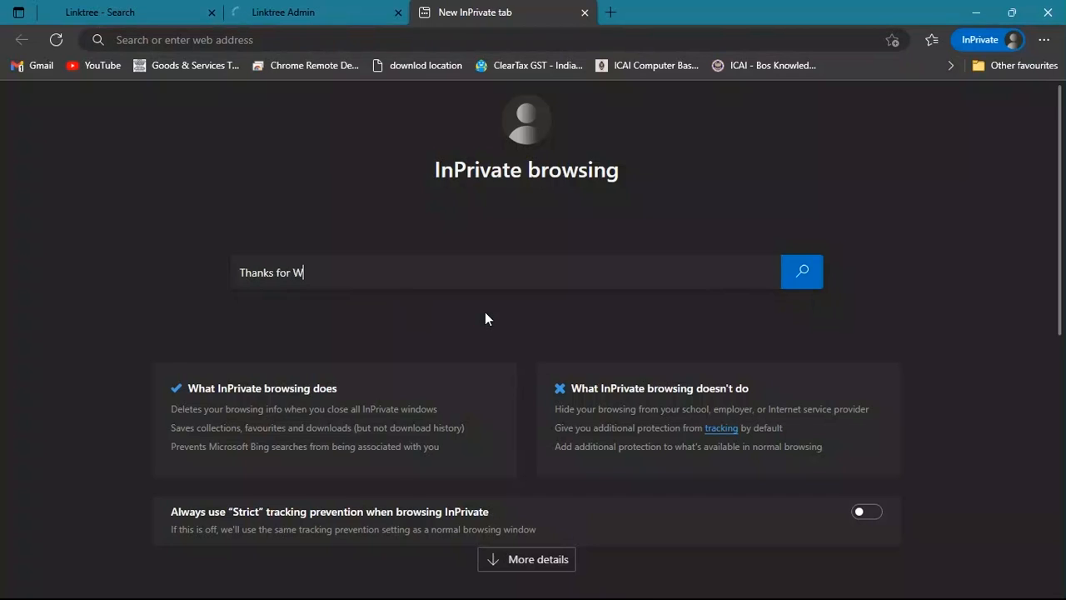
{"action": "type", "text": "atching My Youtube"}
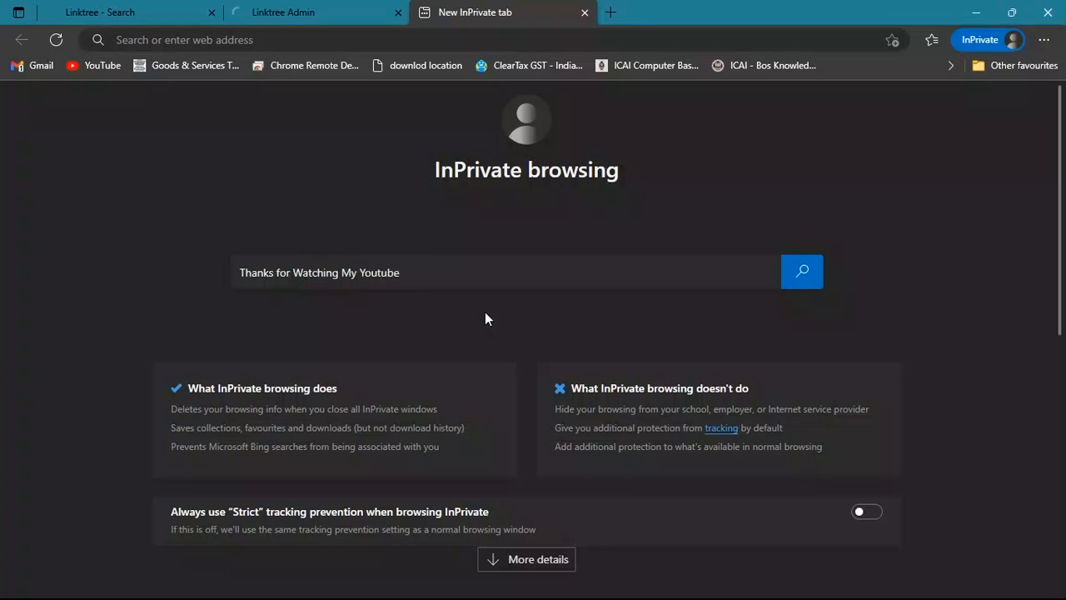
{"action": "type", "text": " Video"}
Step: Switch back to the Linktree Admin tab and examine the page's QR code with its PNG and SVG download options
{"action": "key", "text": "ctrl+shift+Tab"}
{"action": "scroll", "coordinate": [703, 538], "scroll_direction": "down", "scroll_amount": 1}
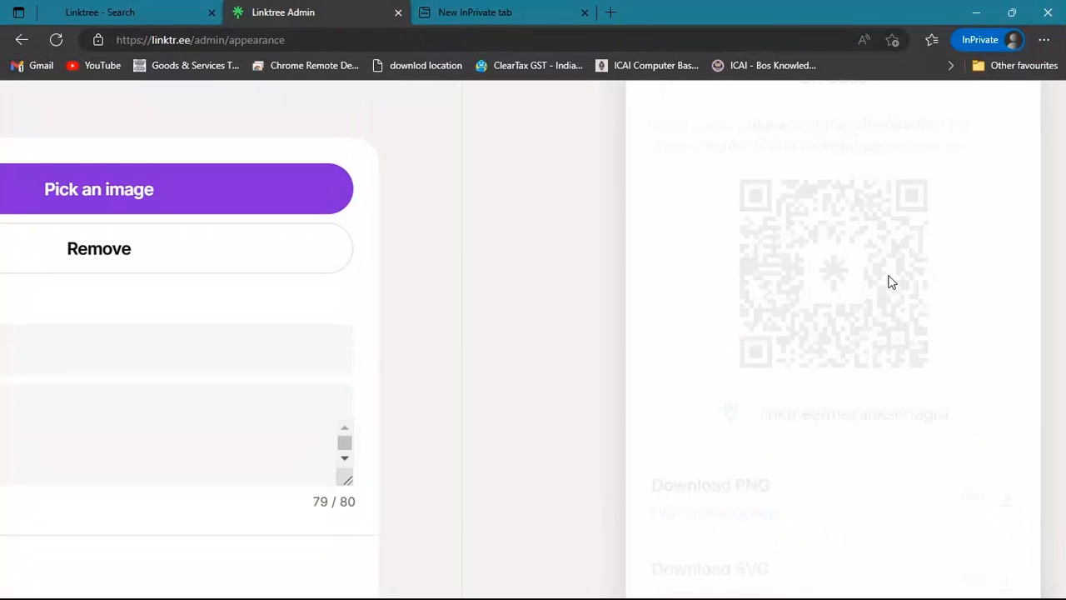
{"action": "scroll", "coordinate": [891, 282], "scroll_direction": "down", "scroll_amount": 1}
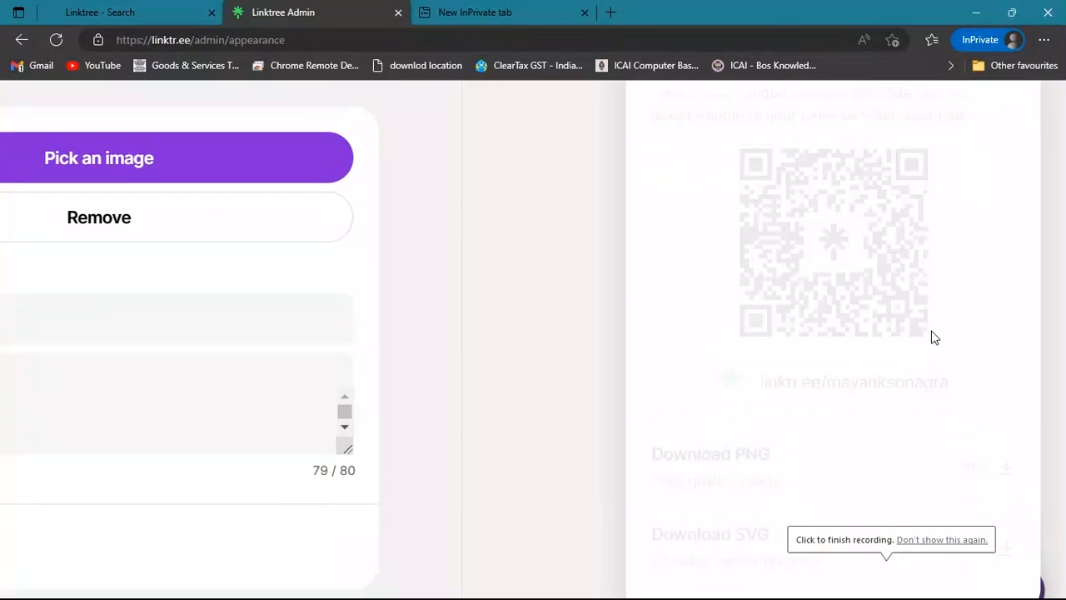